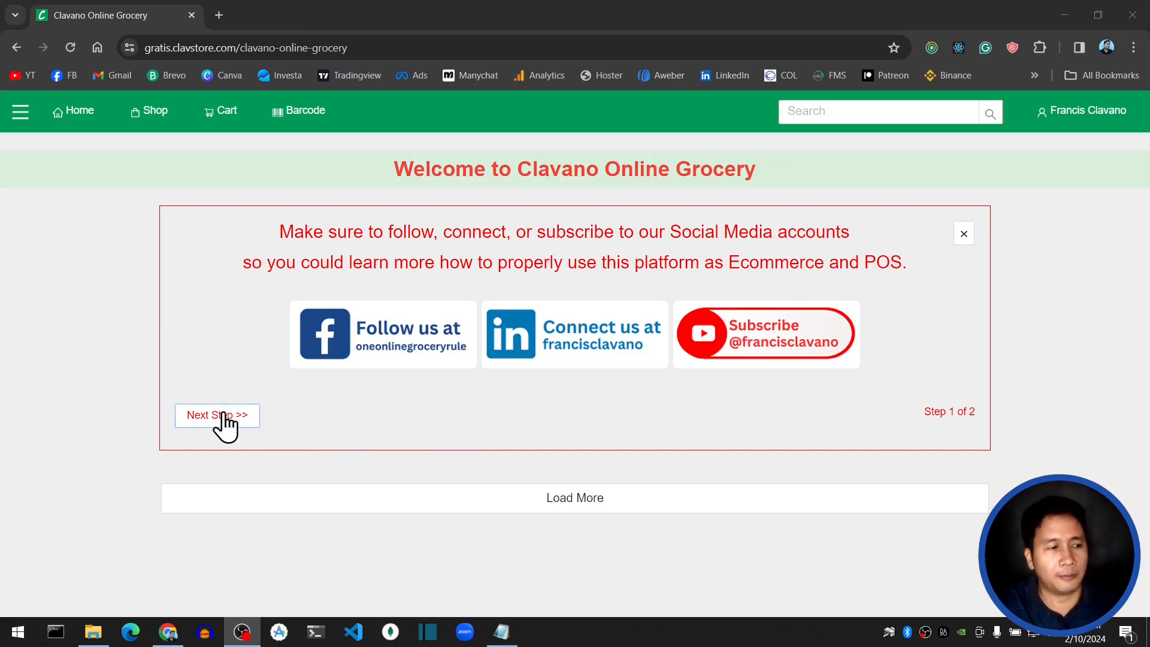
Complete the two-step welcome guide by confirming the social media step and marking the training step as done.
left_click(217, 418)
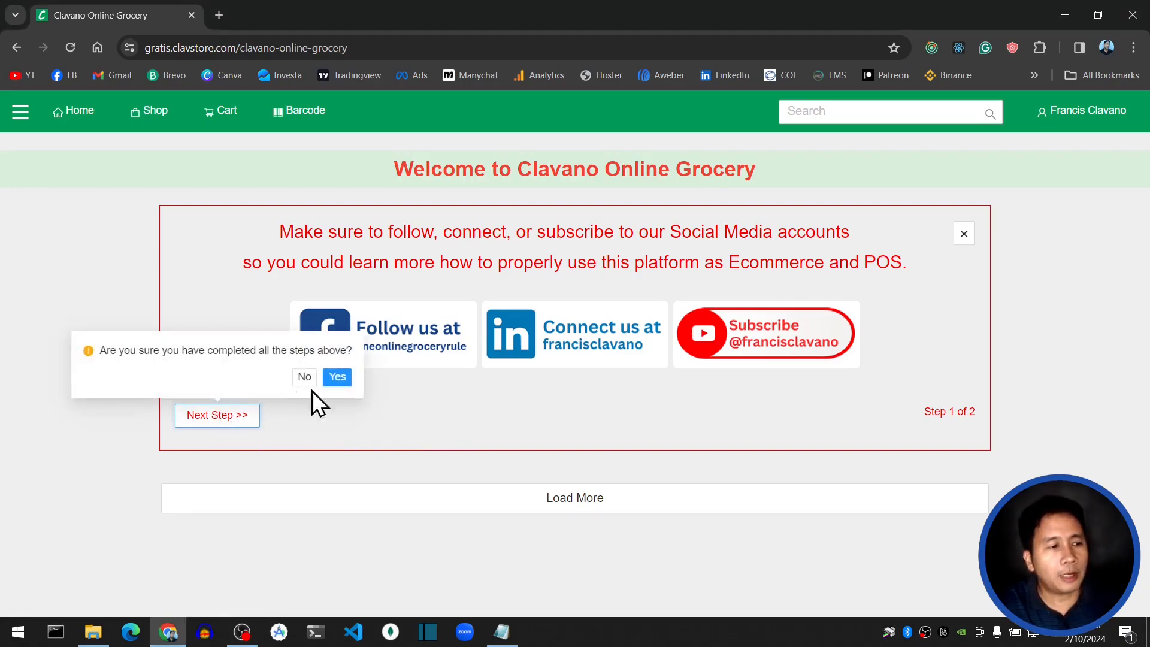
left_click(337, 377)
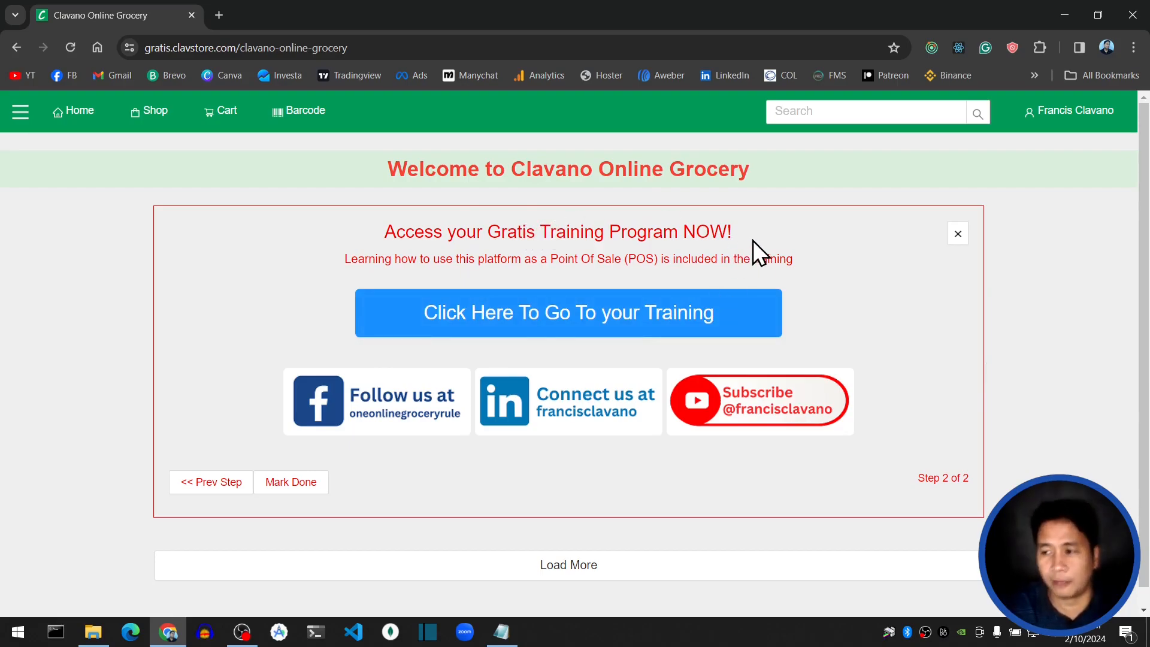
left_click(301, 485)
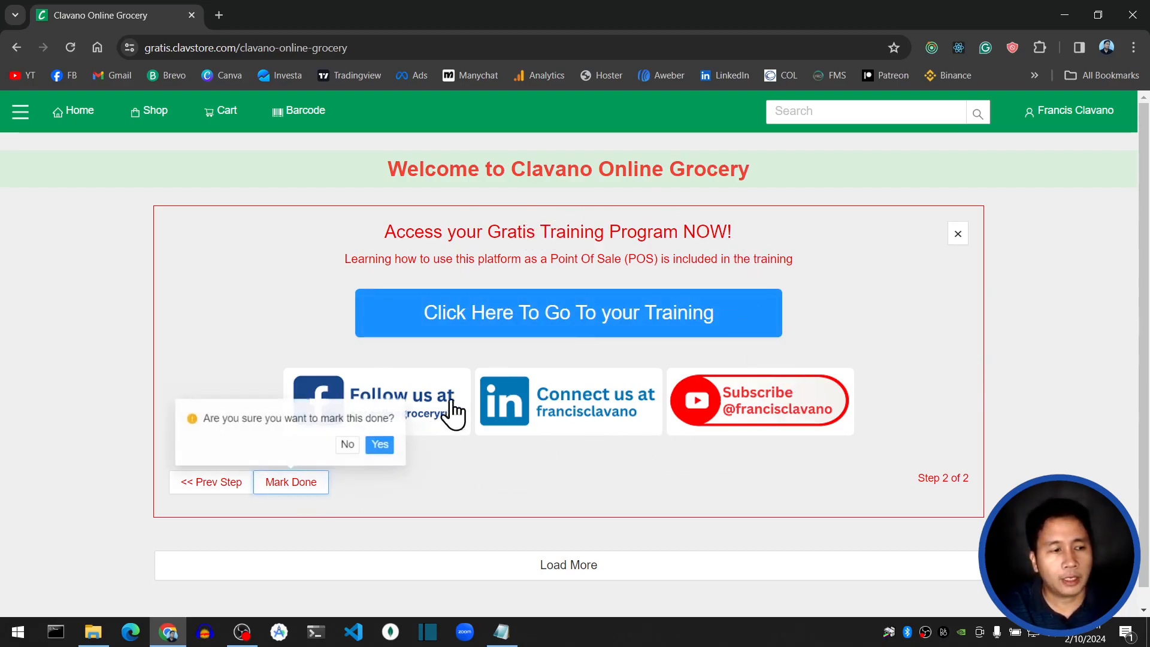
left_click(380, 446)
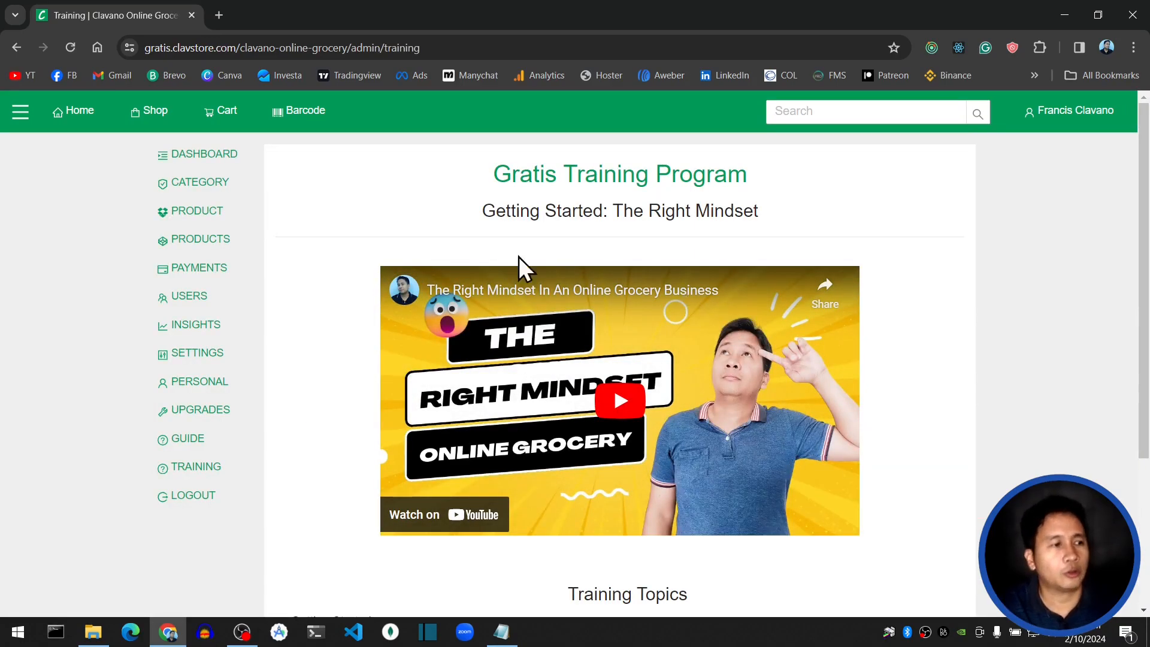
View the personal orders and account details pages from the admin dashboard, then return to the store's home page.
left_click(82, 123)
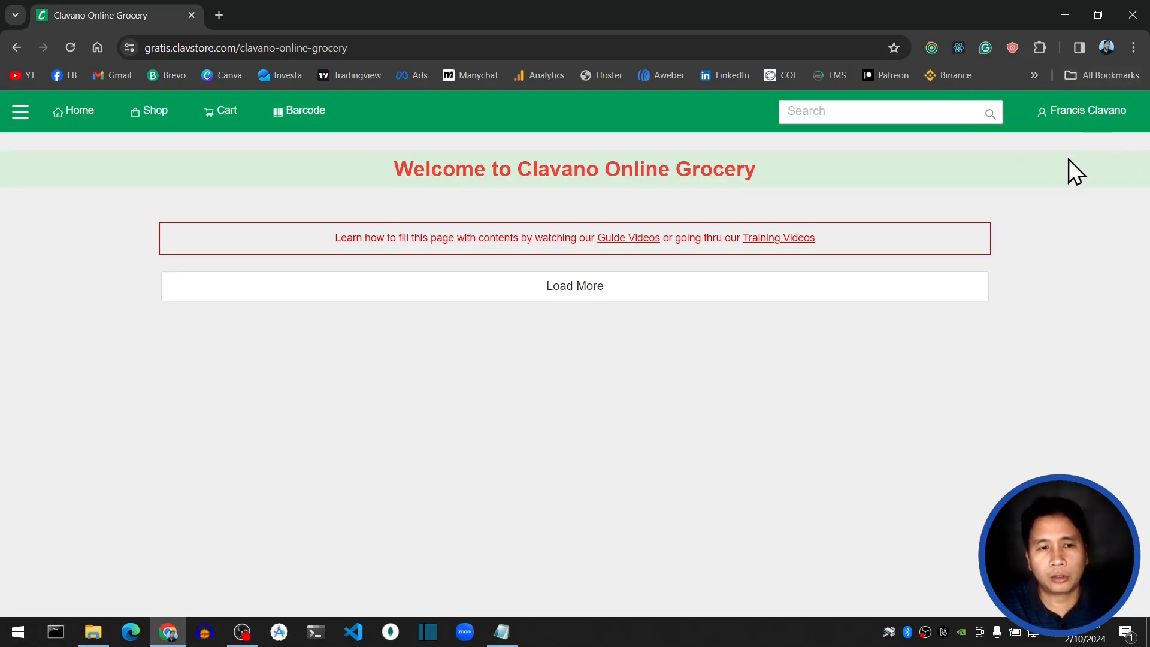
left_click(1088, 111)
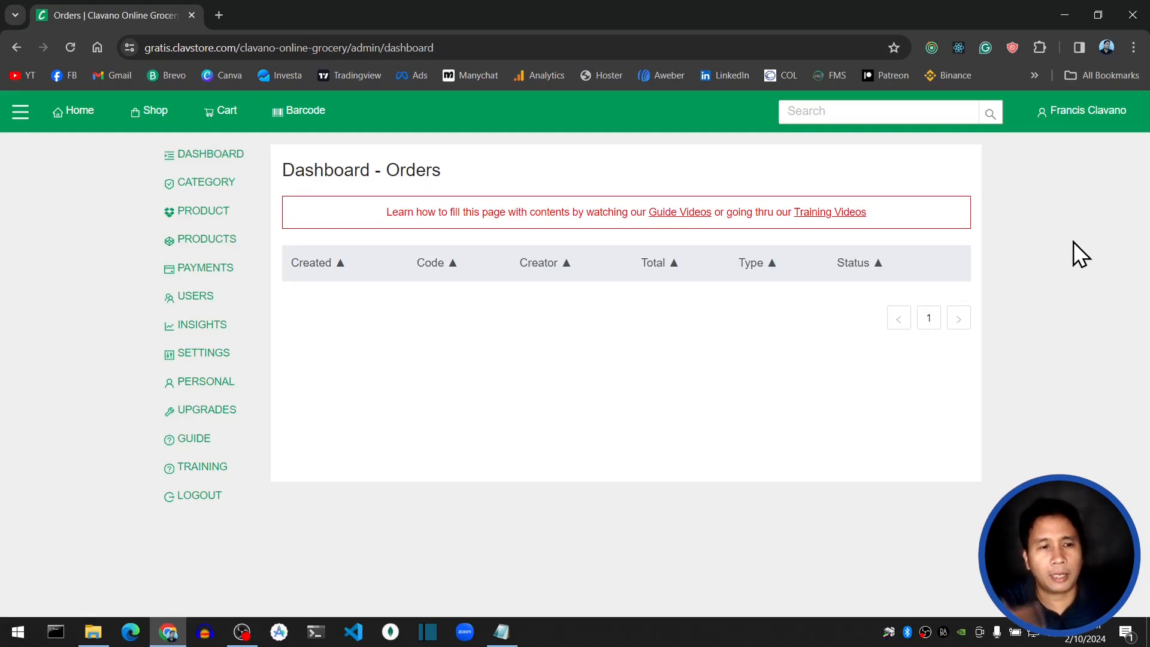
left_click(211, 395)
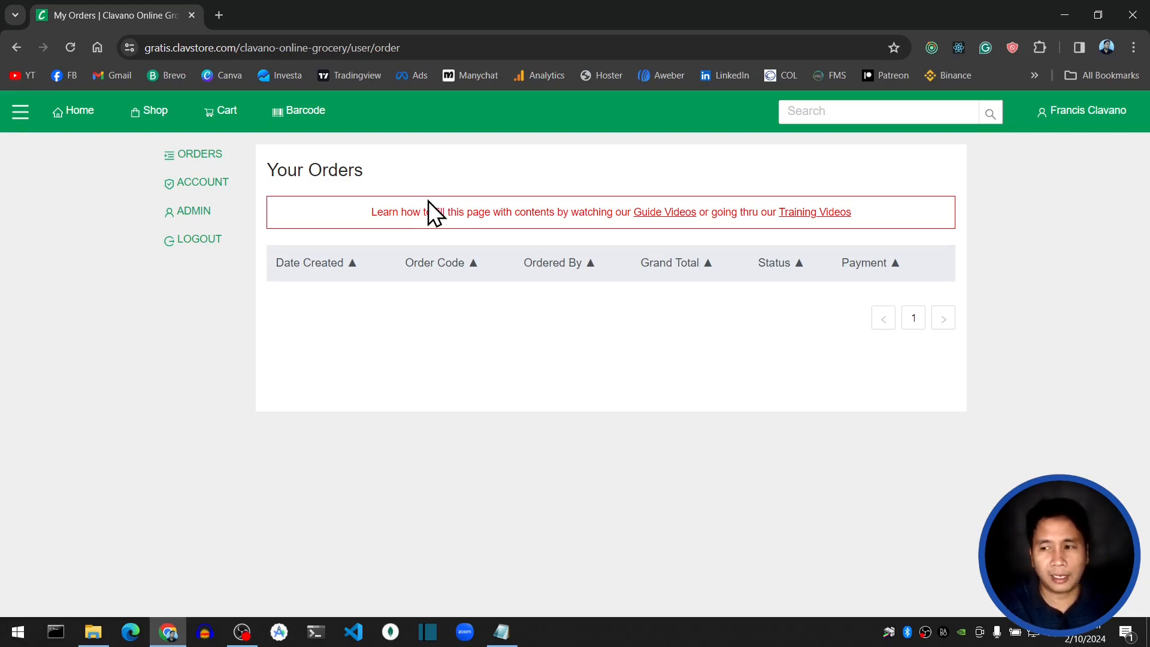
left_click(214, 192)
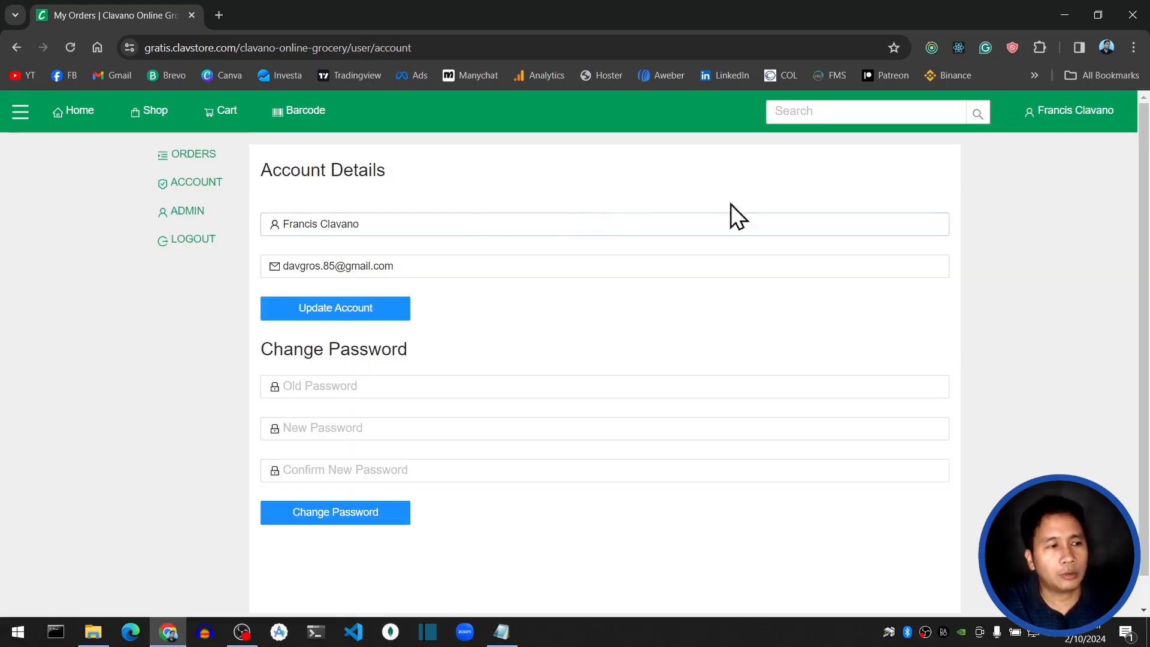
left_click(1053, 127)
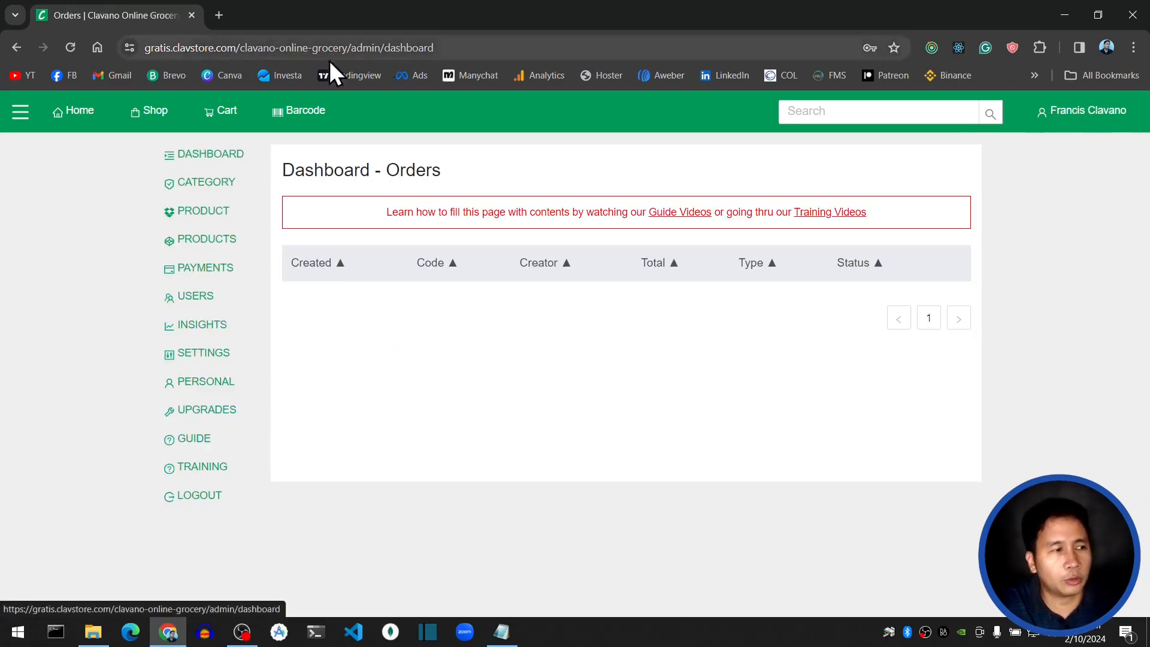
left_click(75, 119)
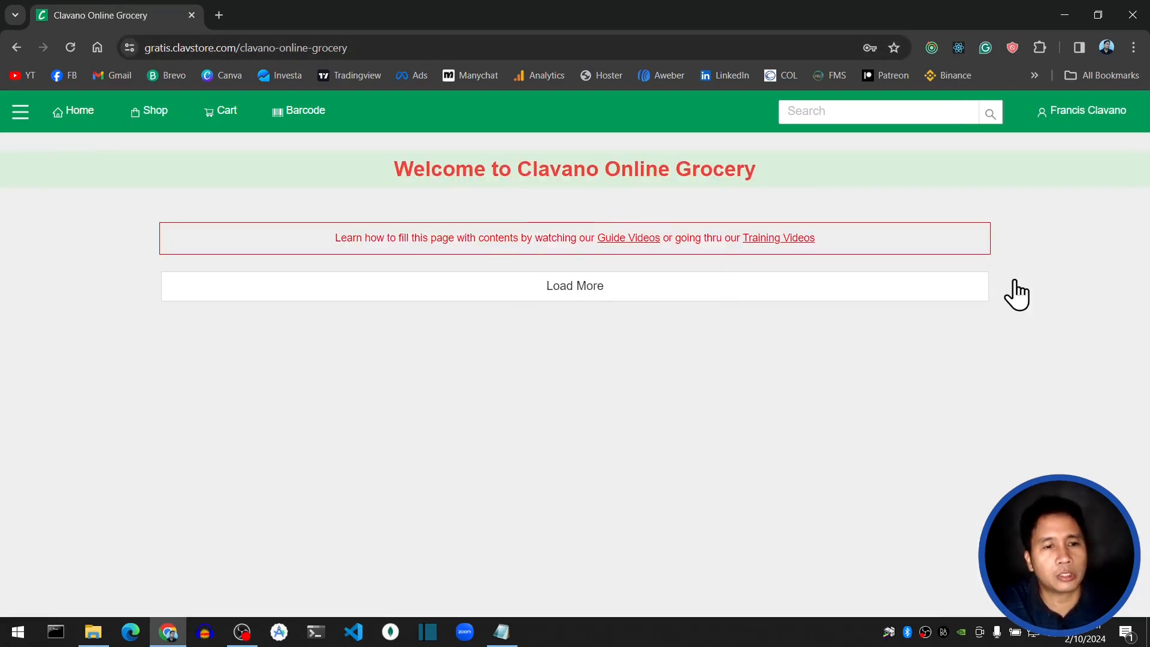
Load the initial products into the store from the admin All Products page.
left_click(1085, 117)
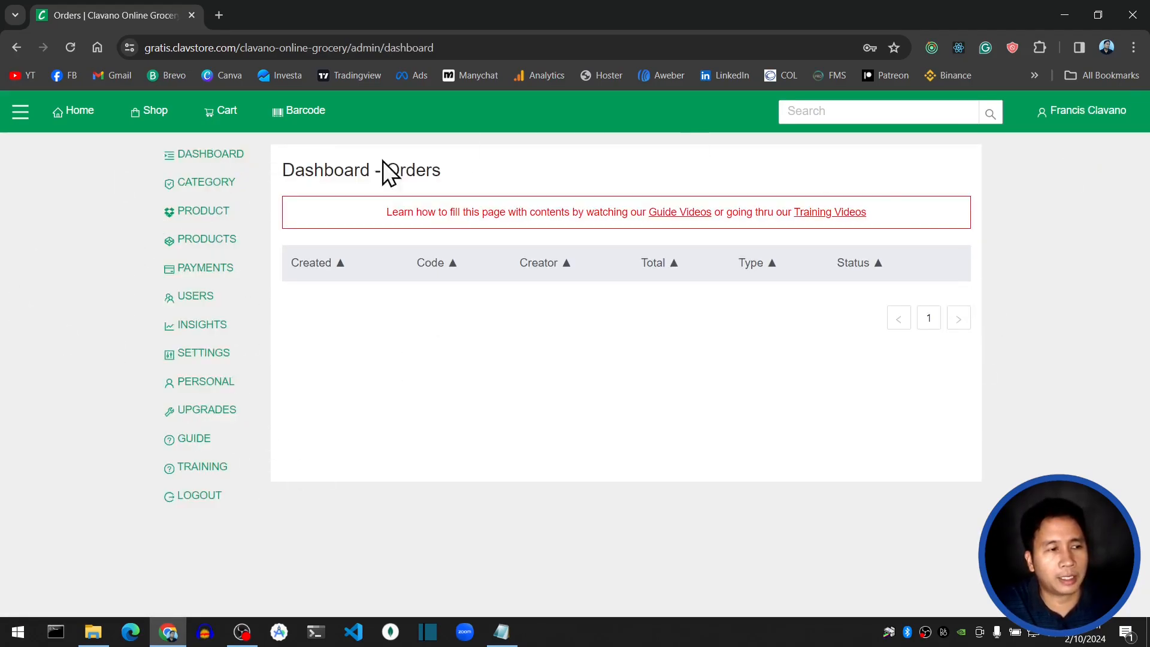
left_click(215, 251)
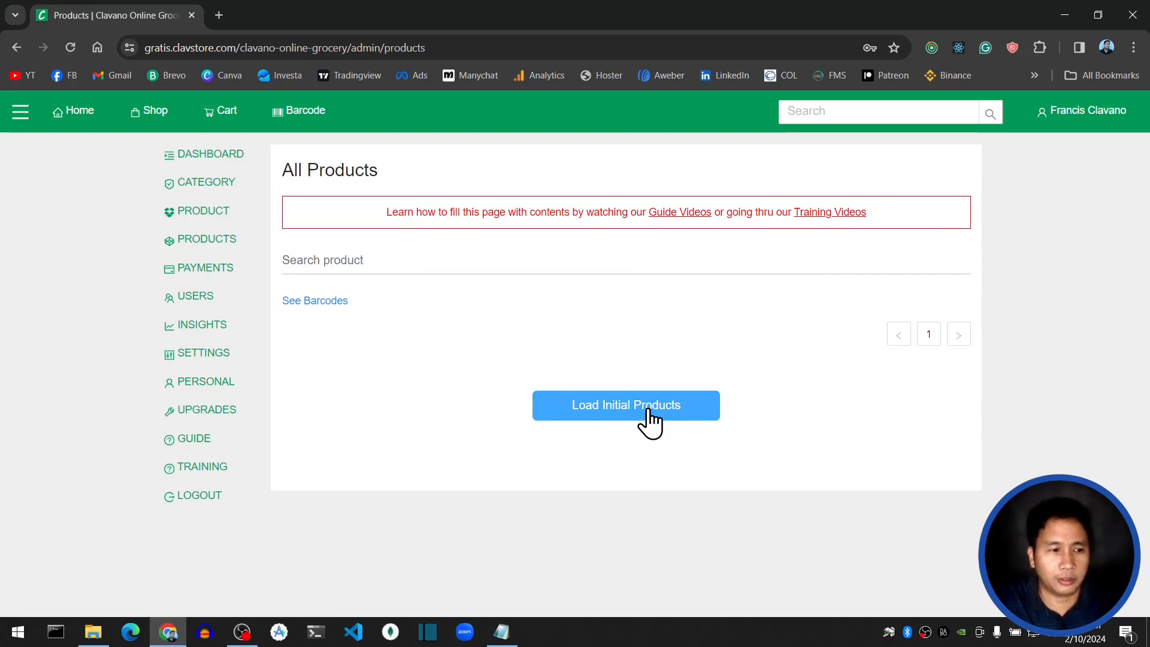
left_click(629, 409)
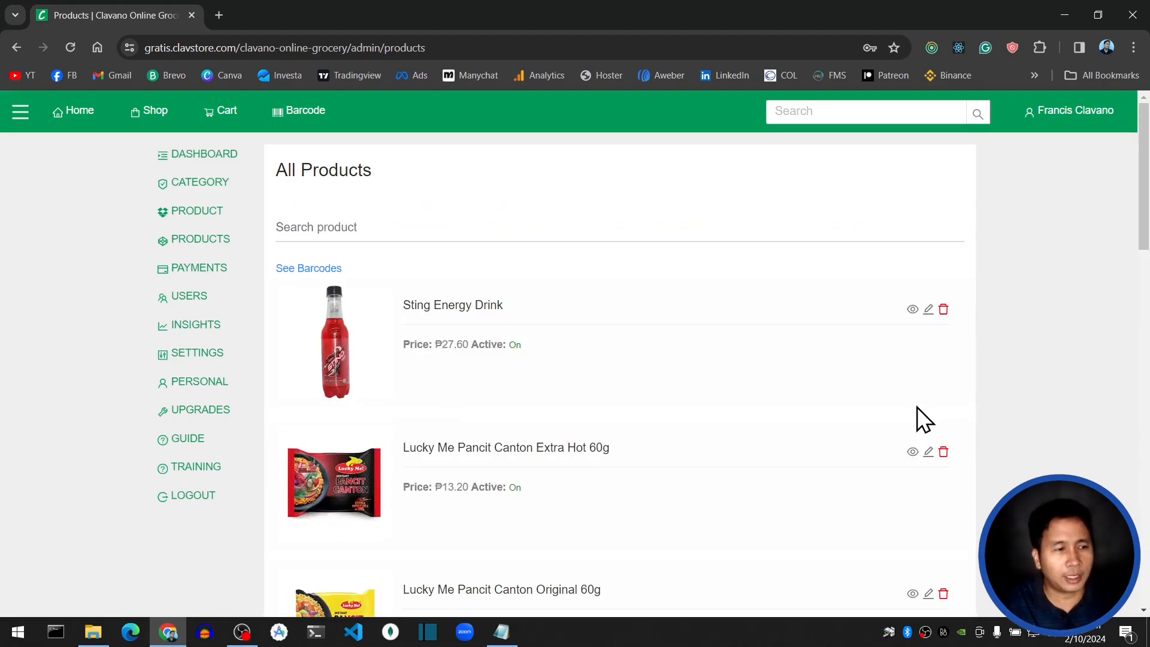
Look through the loaded products on pages 1 and 2 of the product list, then return to page 1.
scroll(890, 419, "down", 9)
scroll(828, 391, "down", 12)
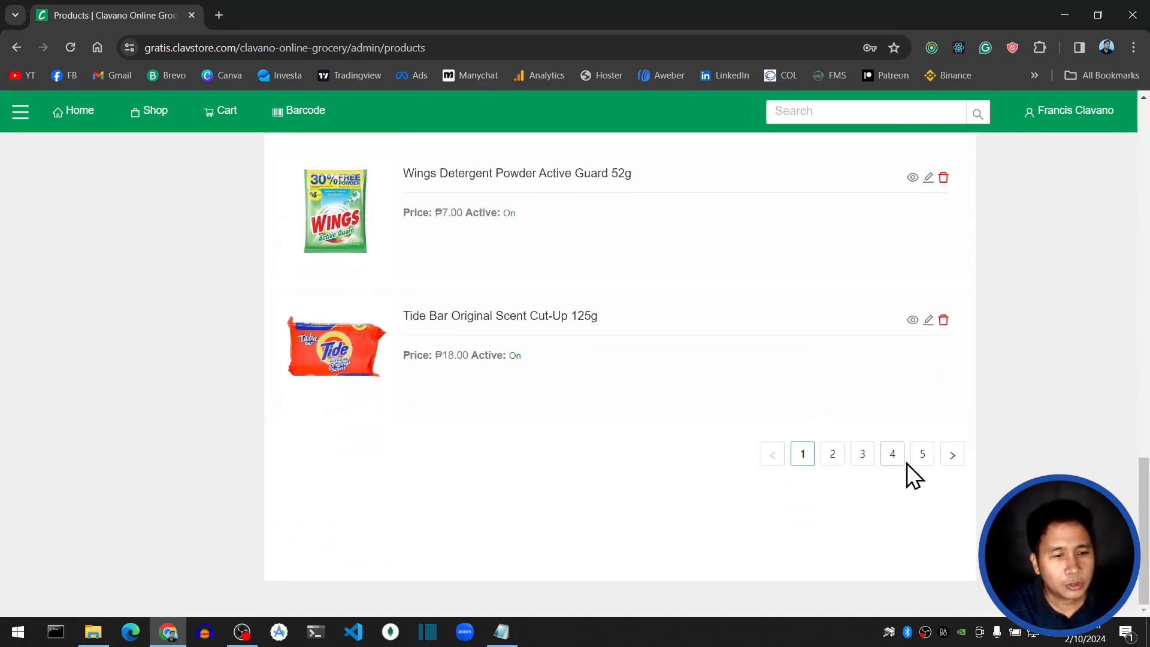
scroll(763, 454, "up", 6)
scroll(763, 454, "up", 15)
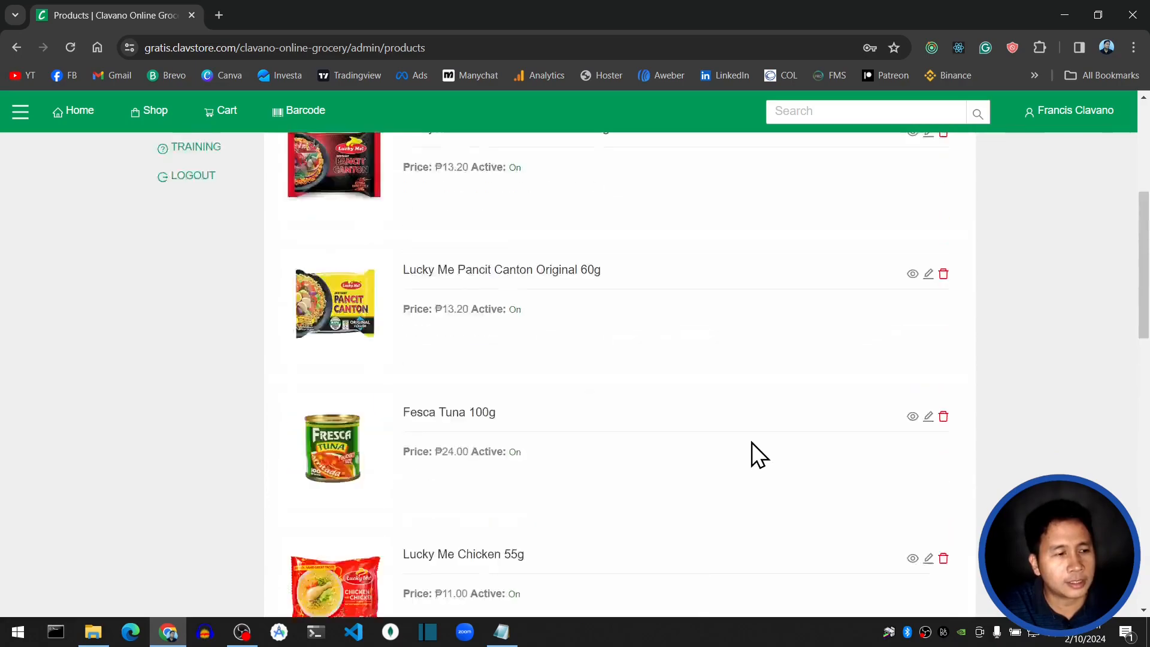
scroll(749, 437, "down", 13)
scroll(703, 383, "down", 8)
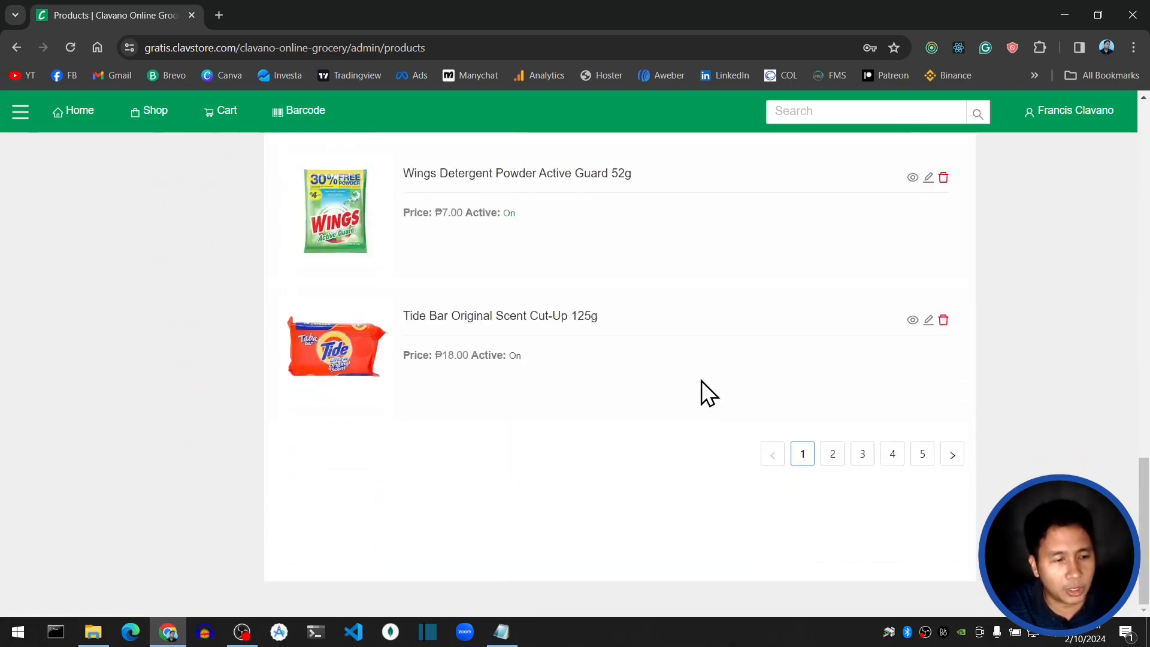
left_click(839, 462)
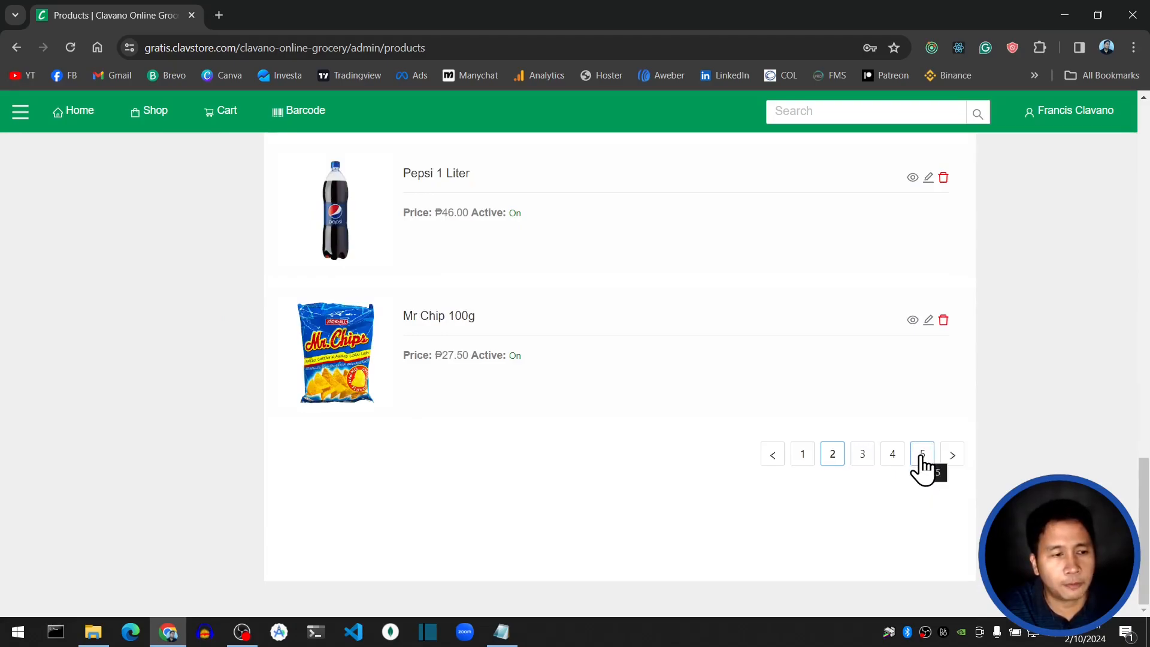
scroll(721, 451, "up", 12)
scroll(720, 440, "up", 5)
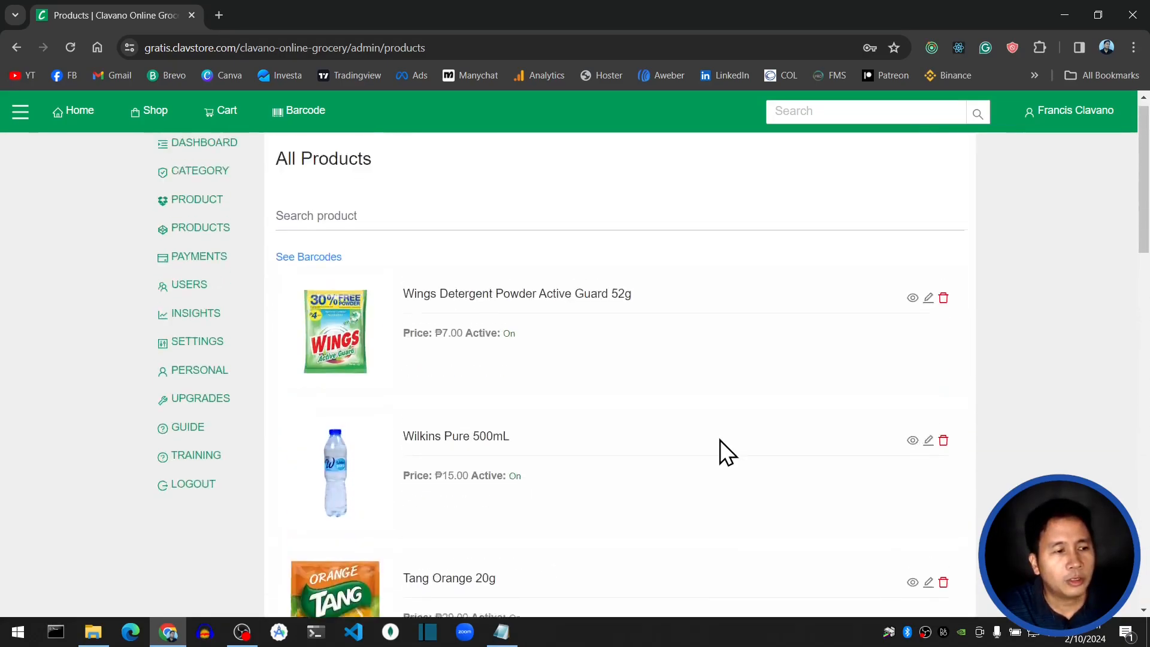
scroll(547, 408, "down", 17)
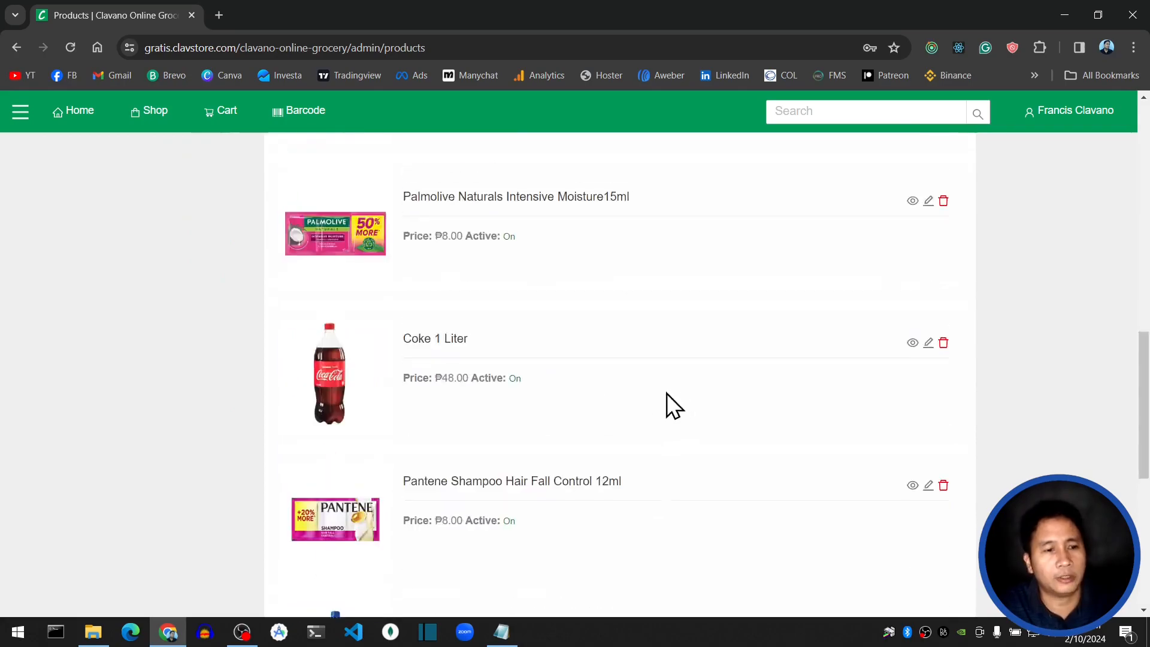
left_click(807, 463)
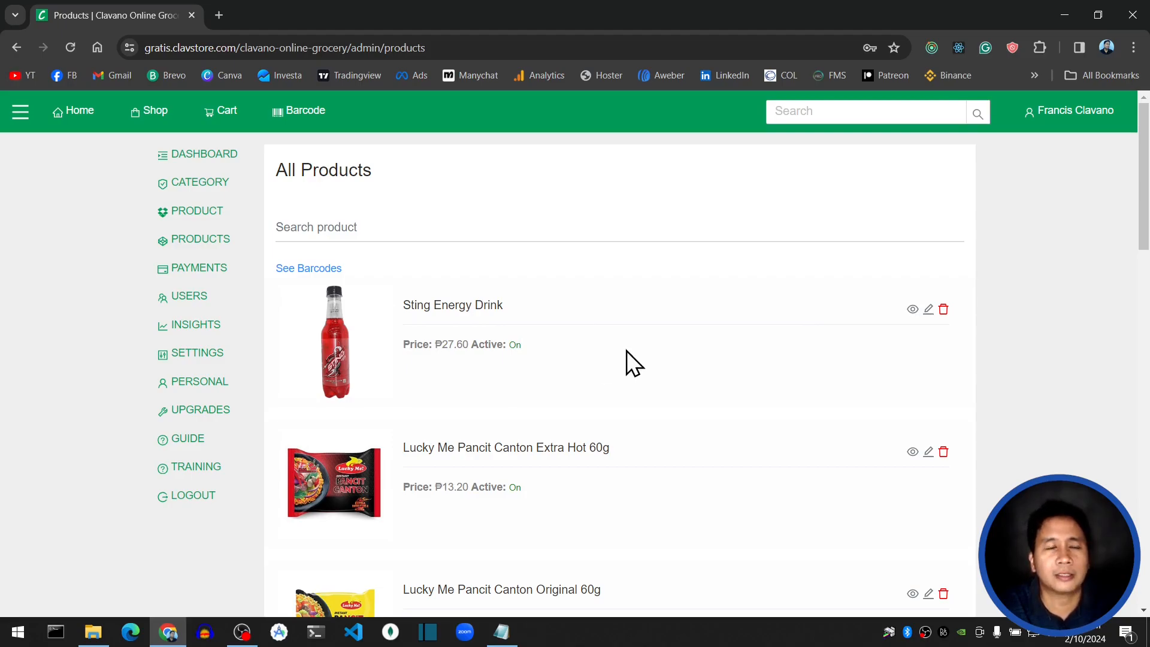
View Sting Energy Drink's store page, close it, and open the same product for editing.
left_click(913, 311)
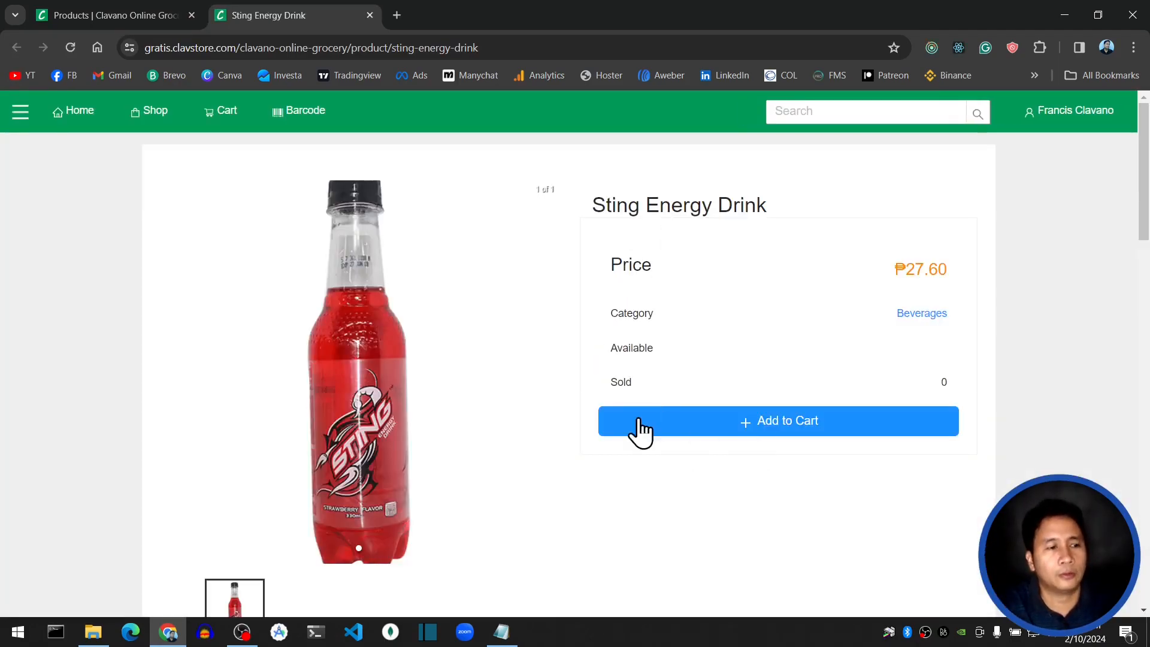
left_click(373, 14)
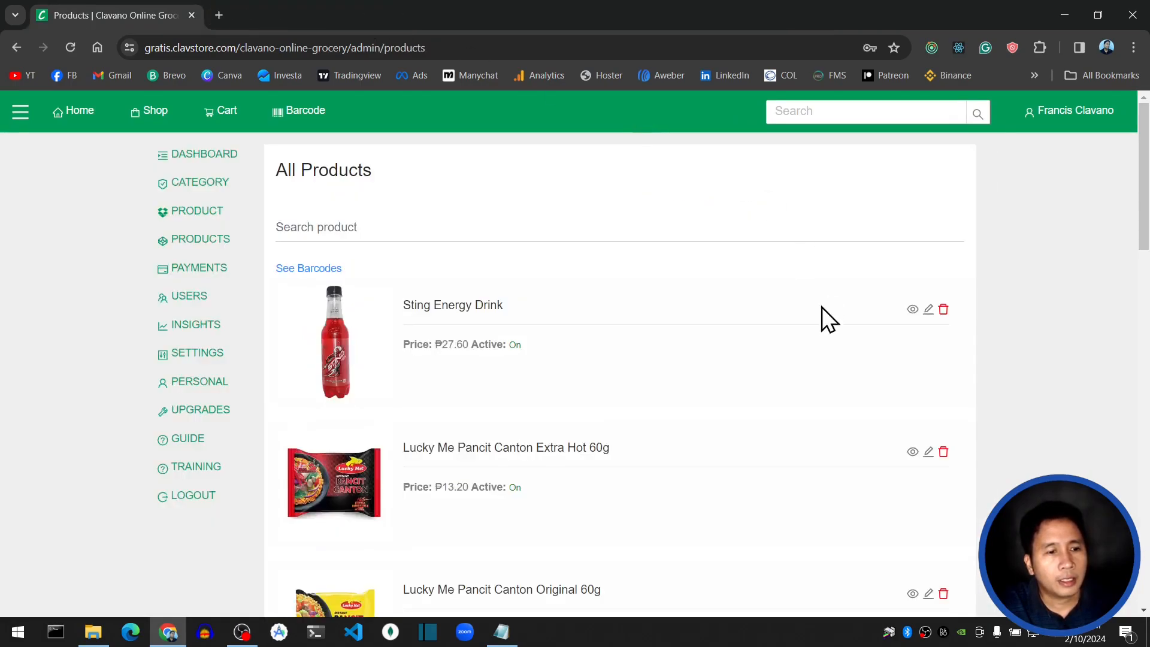
left_click(929, 310)
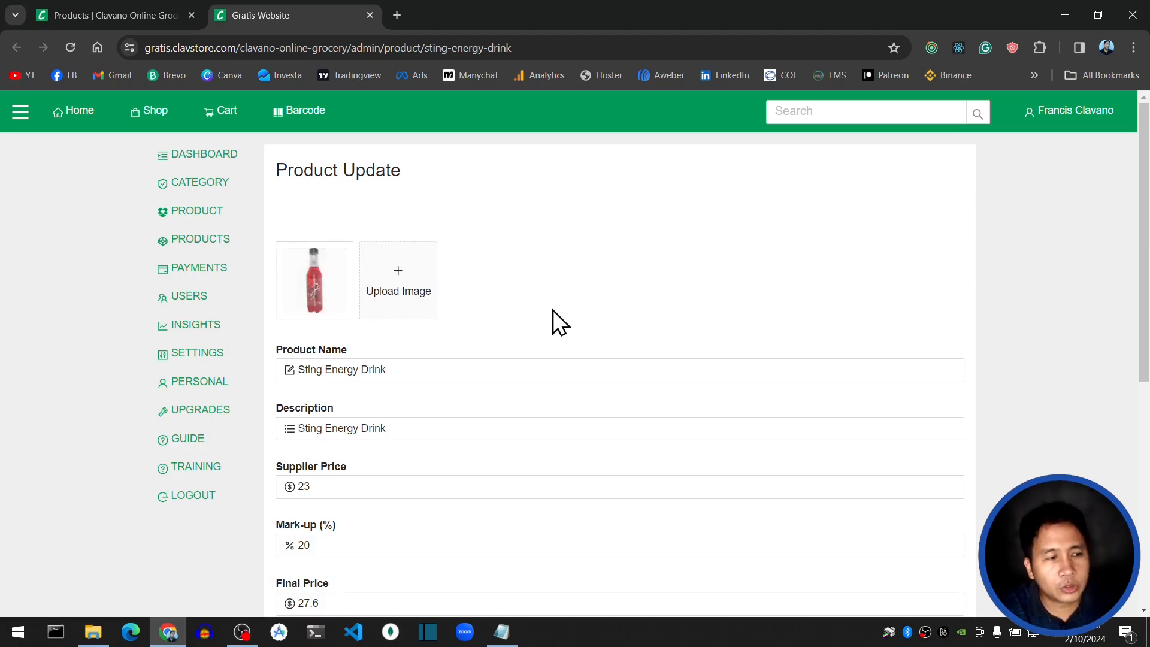
Examine the Sting Energy Drink update form, from its image, name and description down to its pricing and barcode fields.
scroll(552, 311, "down", 1)
left_click(438, 296)
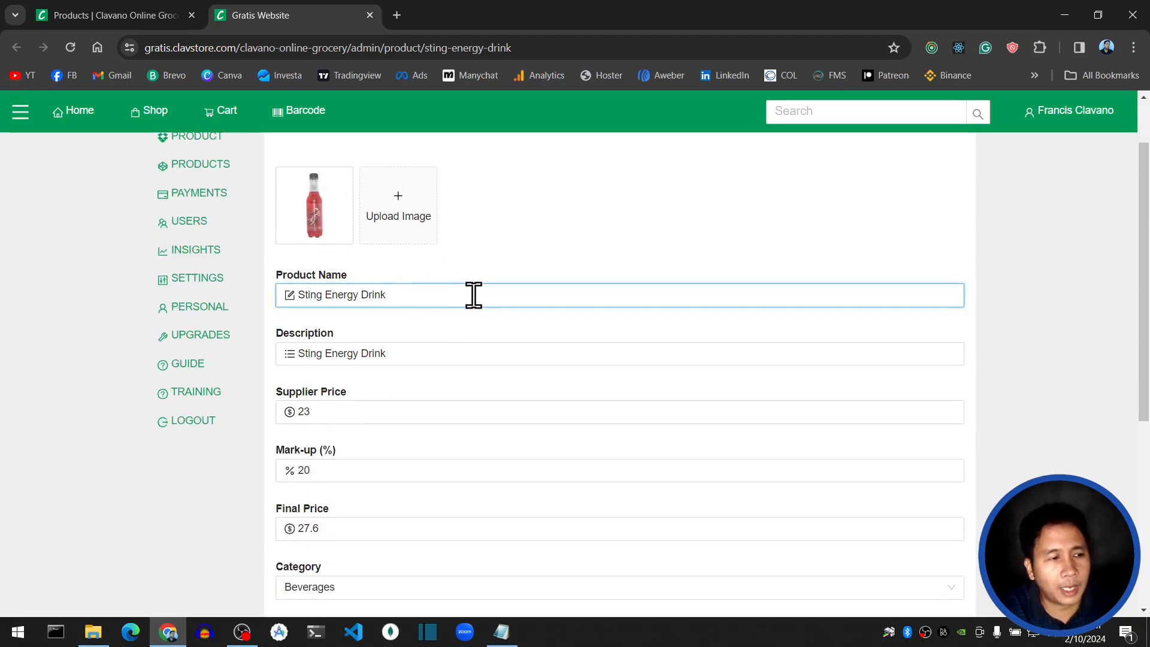
scroll(537, 316, "down", 1)
left_click(424, 280)
left_click(357, 339)
scroll(355, 345, "down", 1)
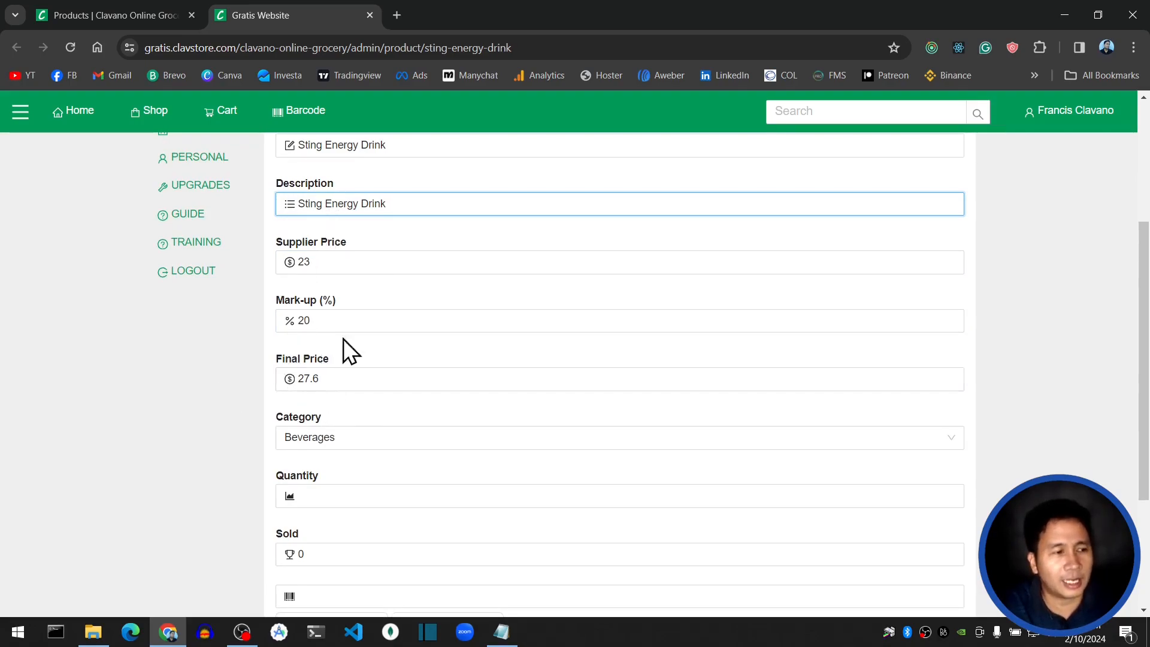
scroll(398, 316, "down", 1)
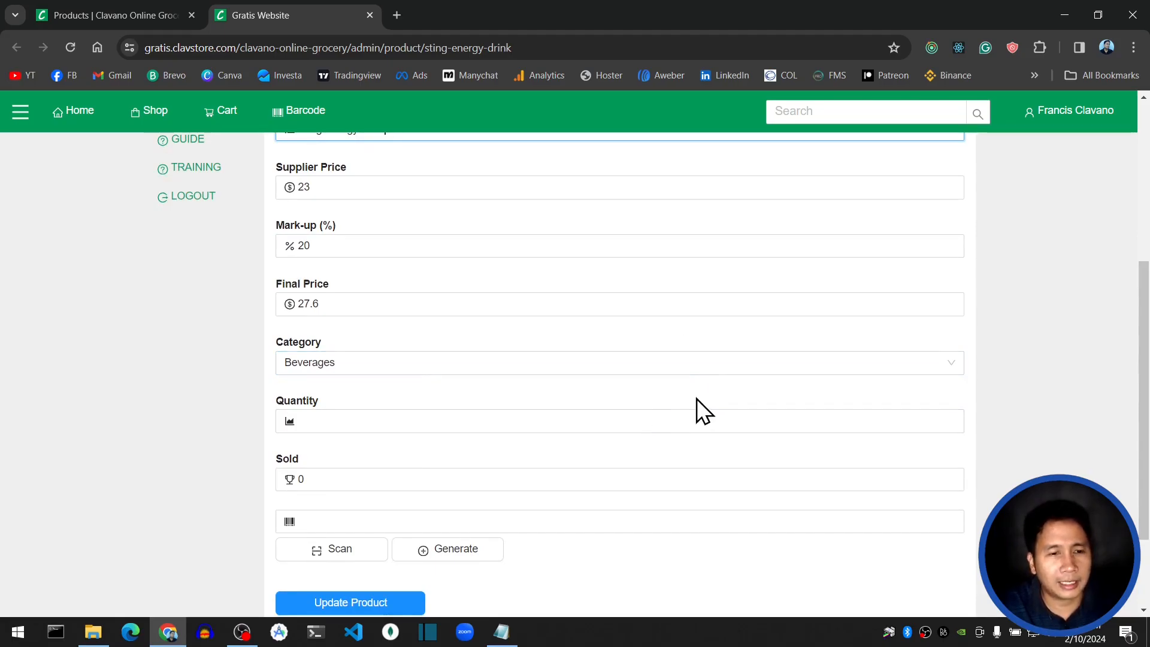
scroll(687, 401, "up", 4)
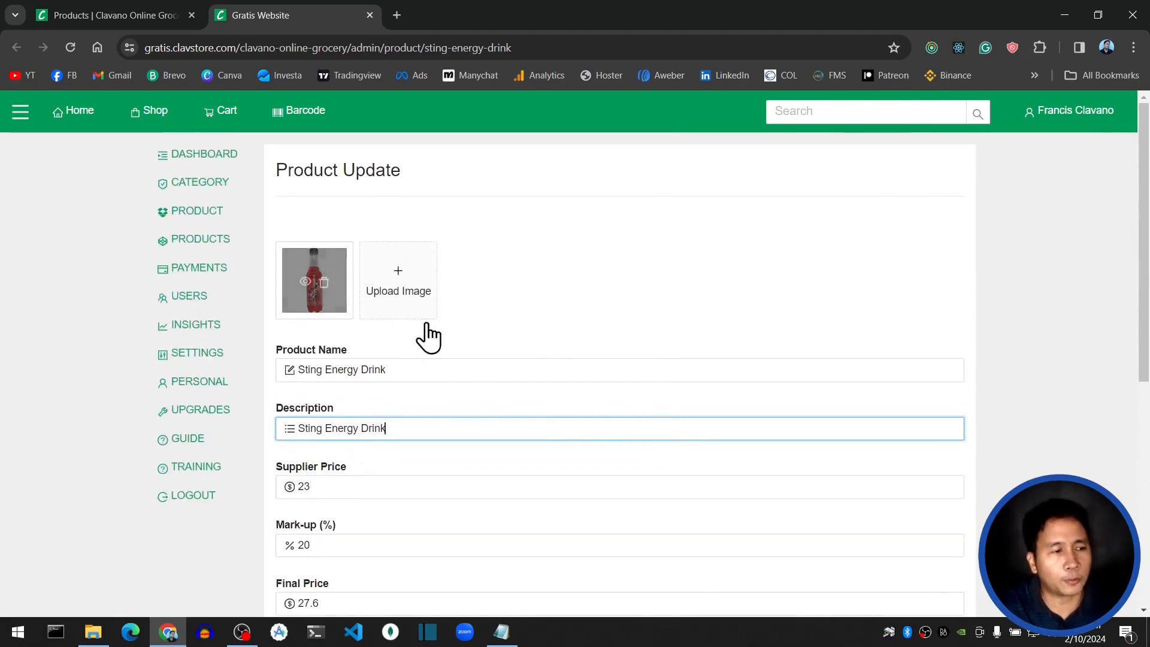
scroll(546, 344, "down", 3)
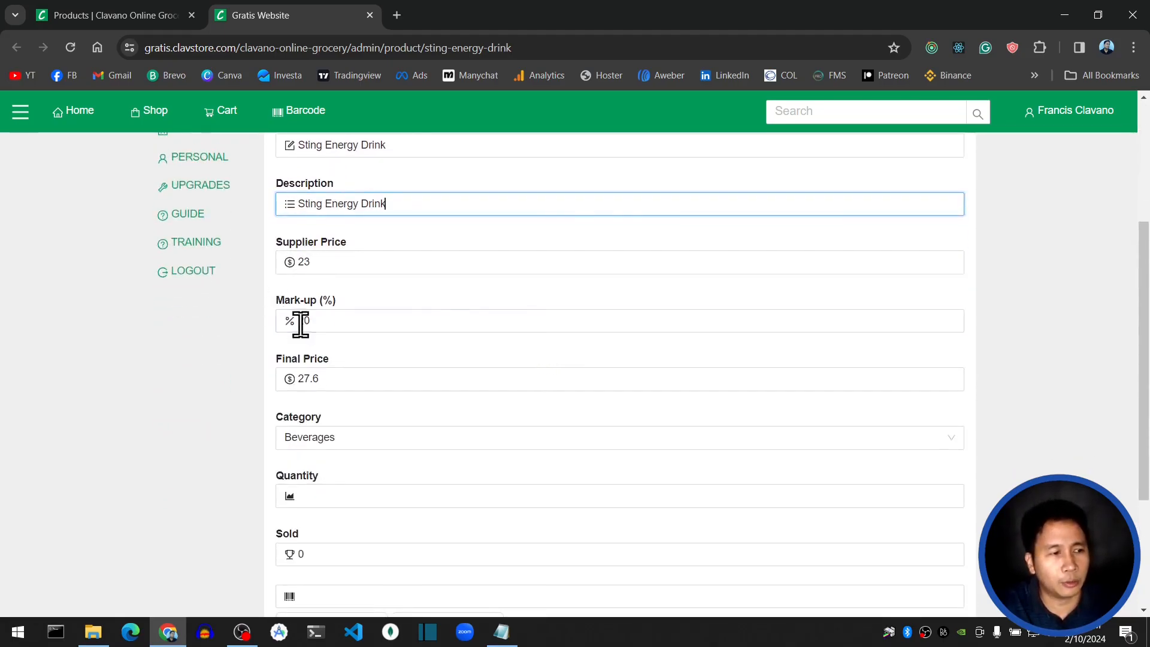
scroll(353, 413, "down", 3)
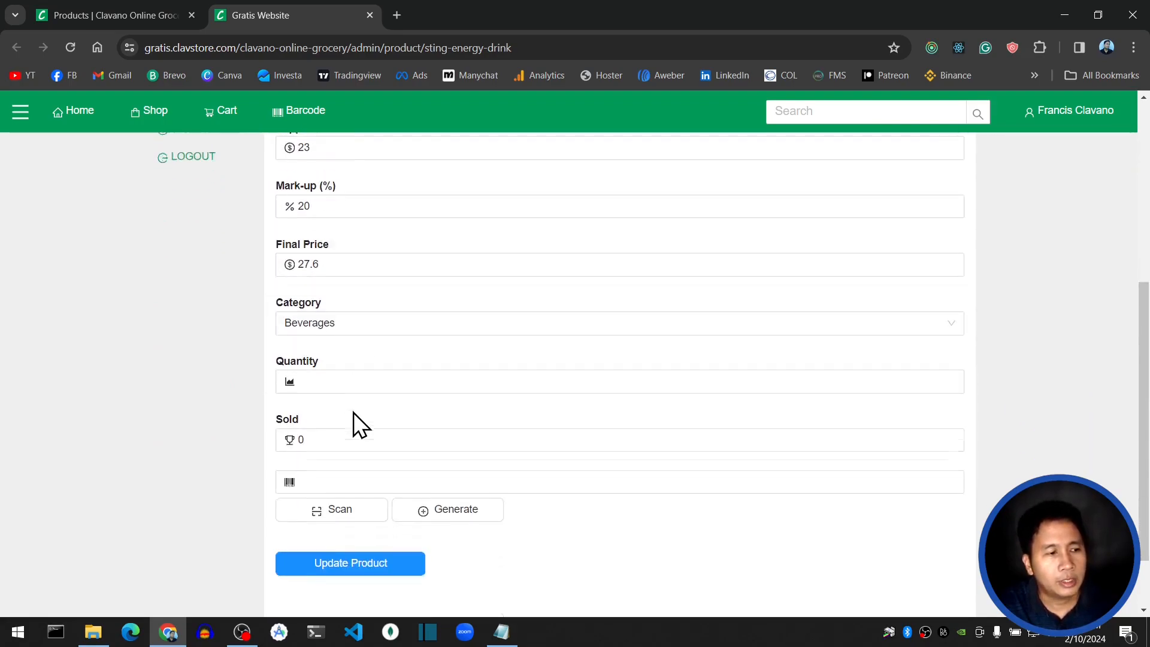
Examine the available category choices and the Quantity, Sold and barcode fields of Sting Energy Drink.
left_click(364, 295)
left_click(383, 297)
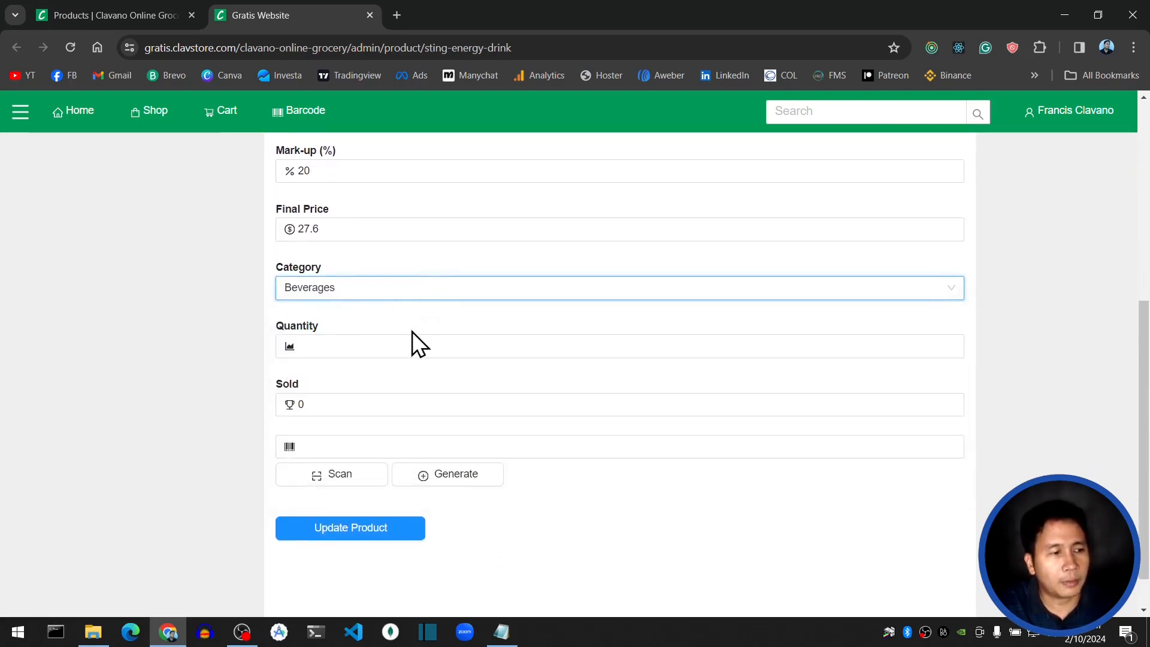
left_click(441, 304)
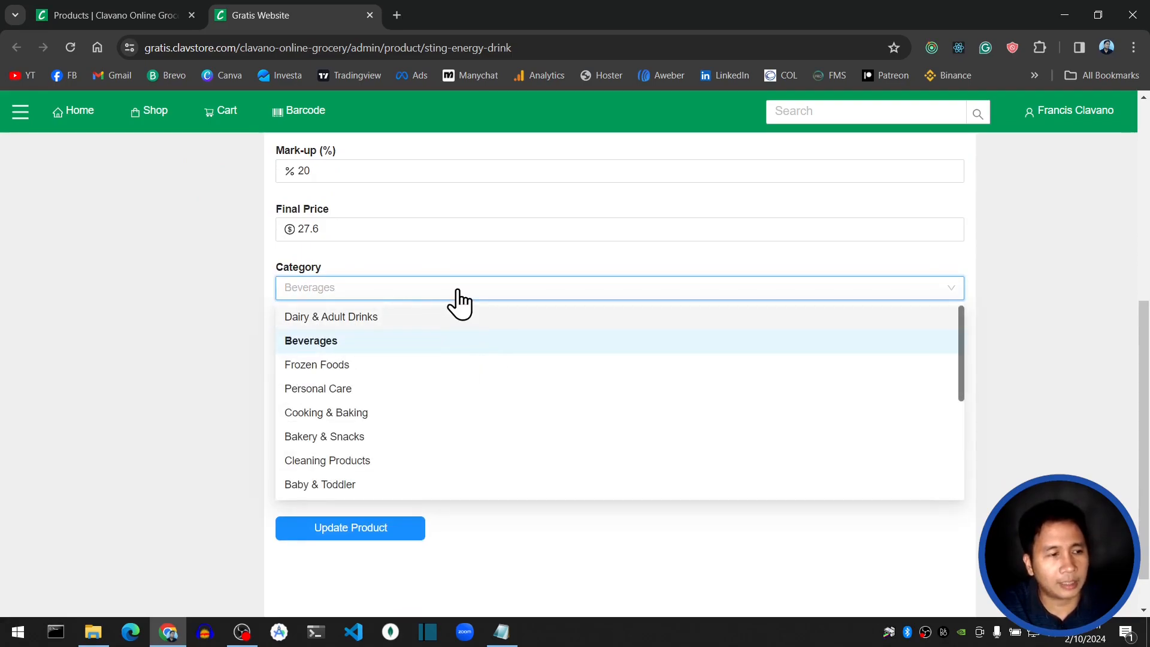
left_click(462, 287)
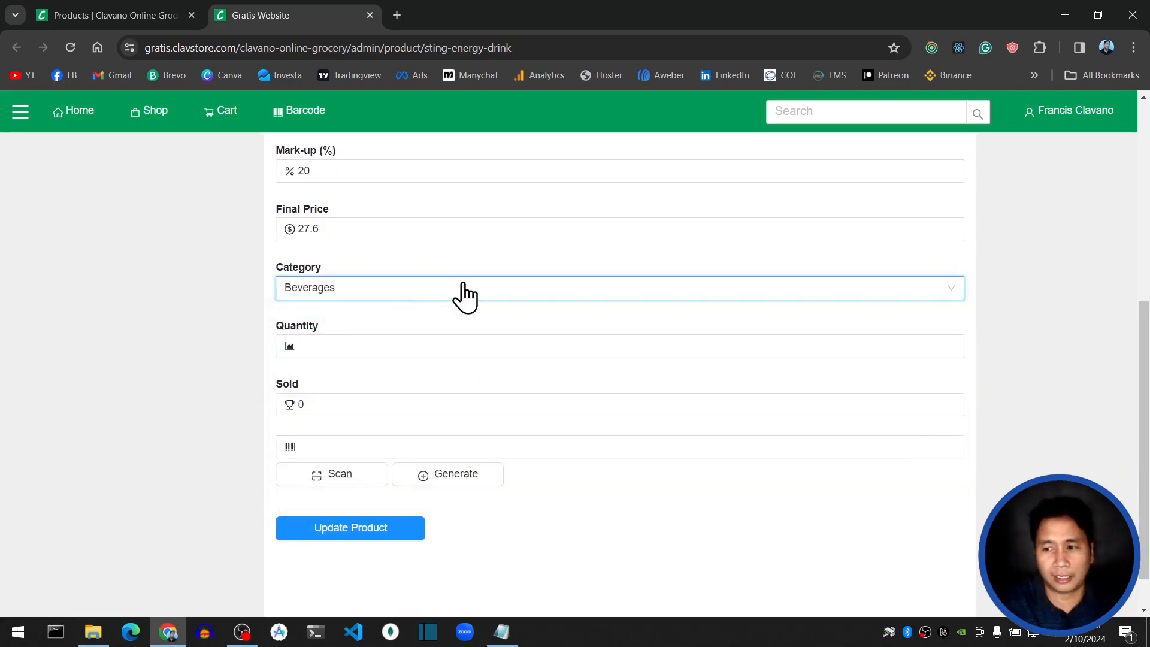
left_click(372, 347)
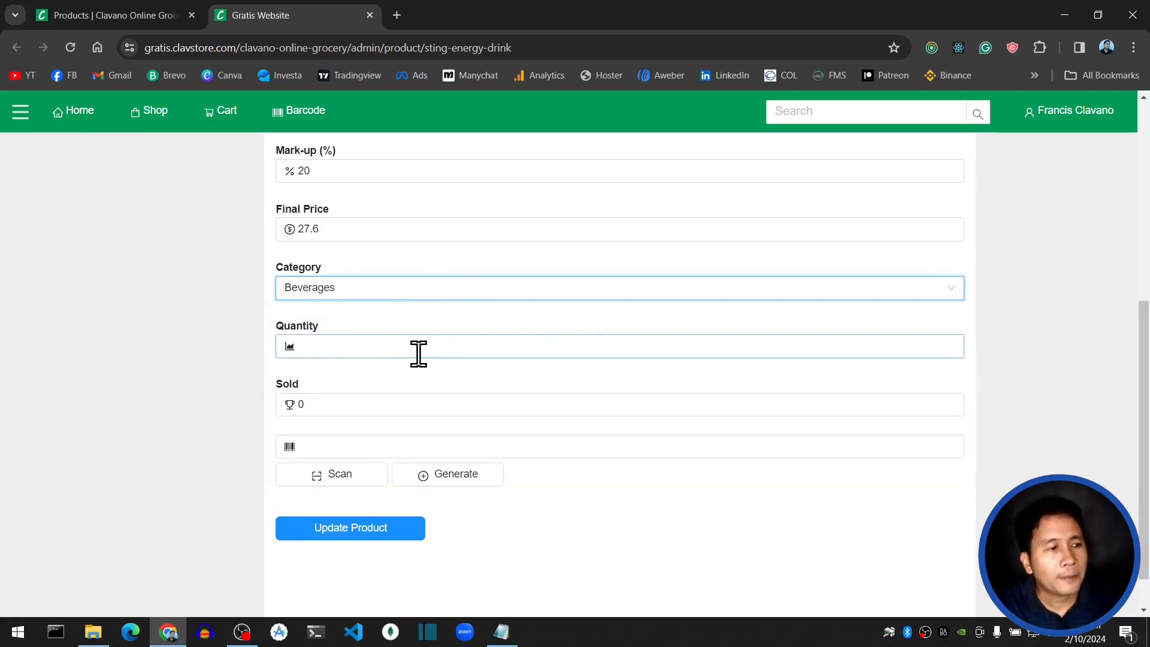
left_click(1074, 353)
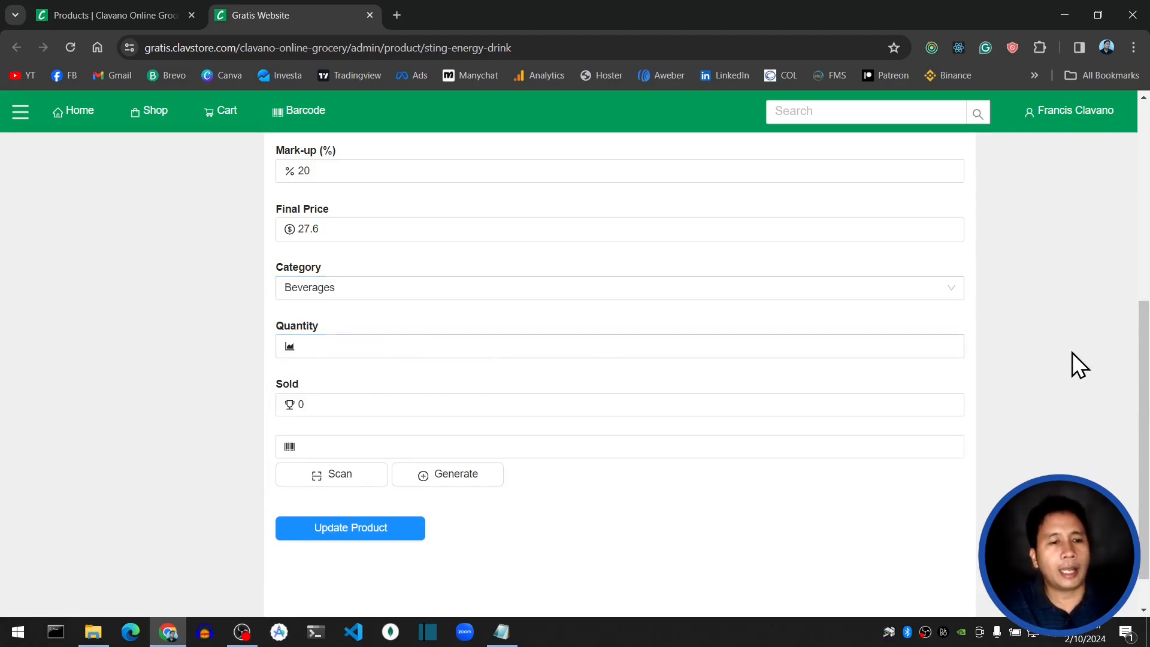
scroll(1054, 384, "up", 6)
scroll(911, 330, "down", 7)
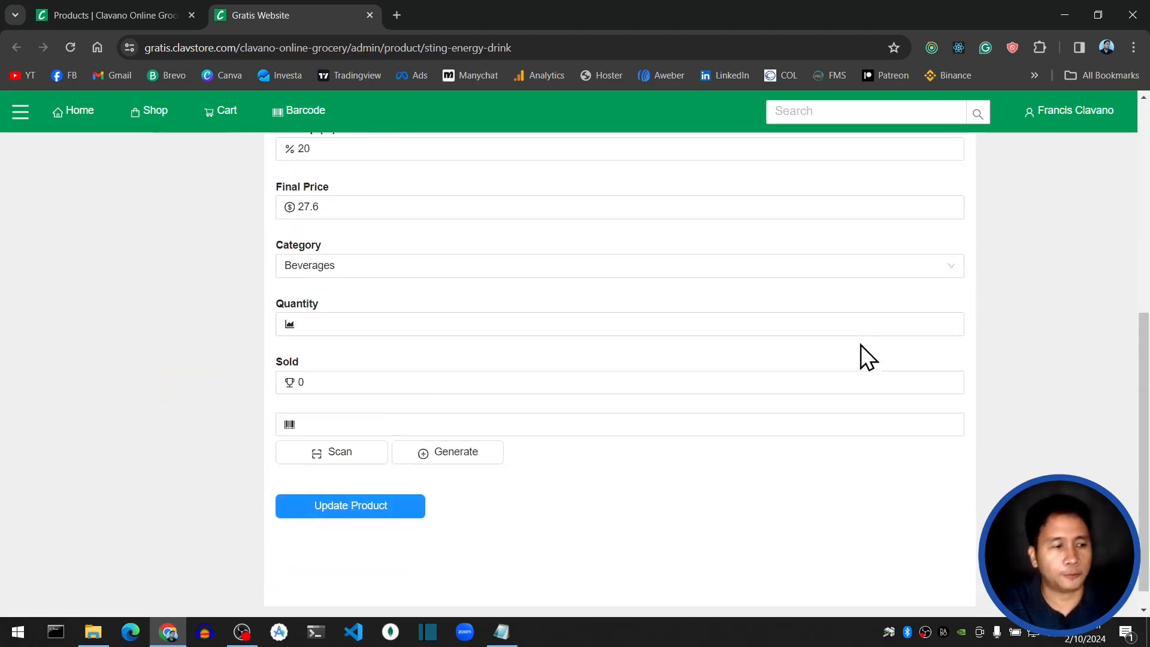
Set Sting Energy Drink's quantity to 20 and look back over its image and pricing fields.
left_click(398, 299)
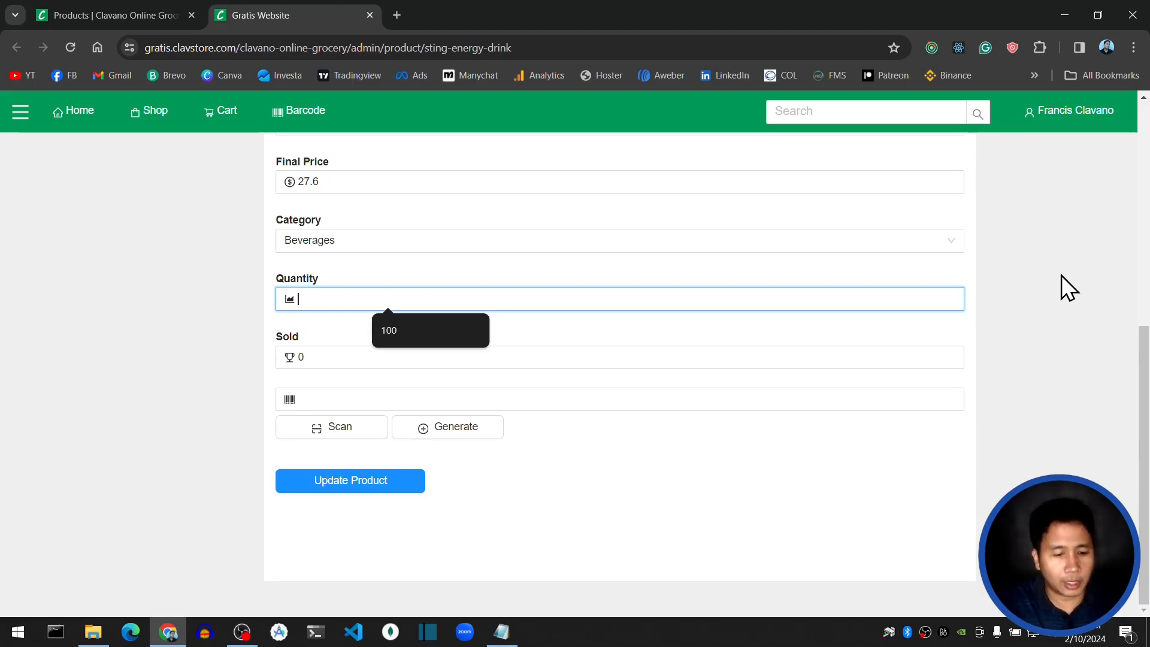
type("20")
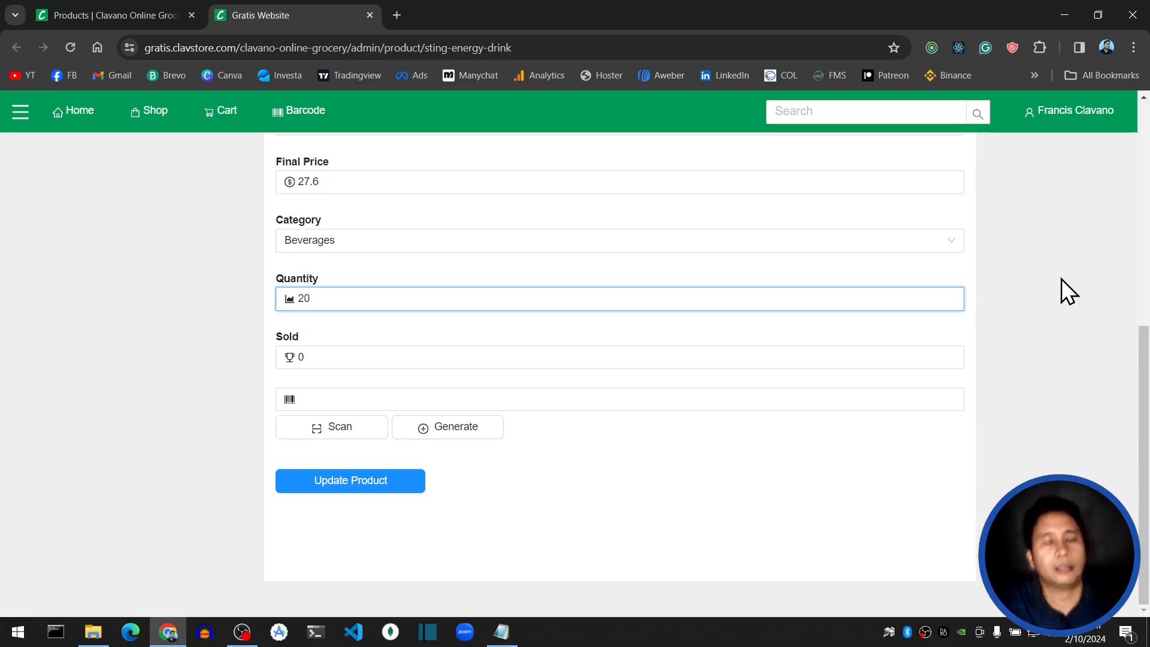
scroll(1052, 306, "up", 5)
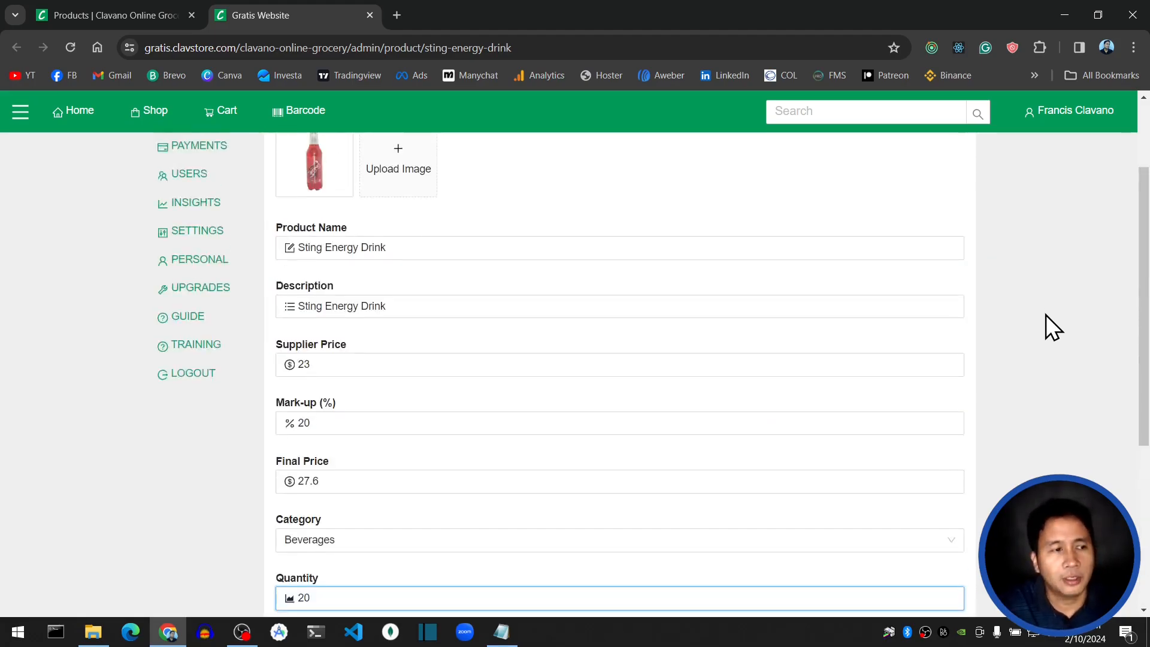
scroll(1046, 314, "up", 2)
mouse_move(329, 299)
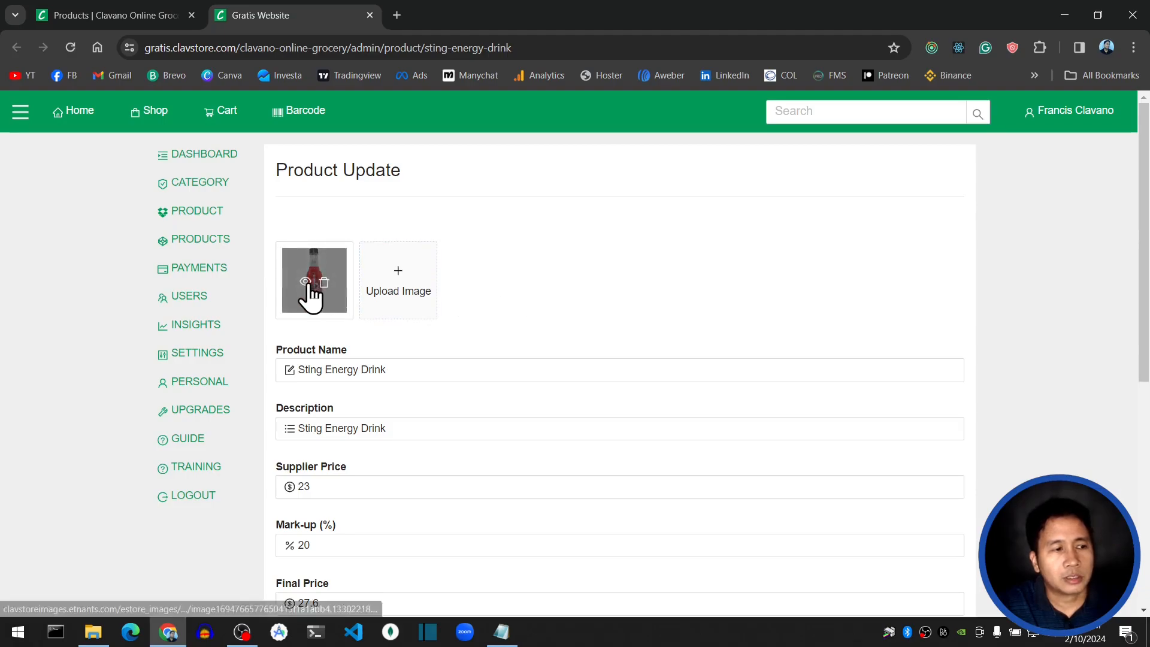
scroll(995, 324, "down", 7)
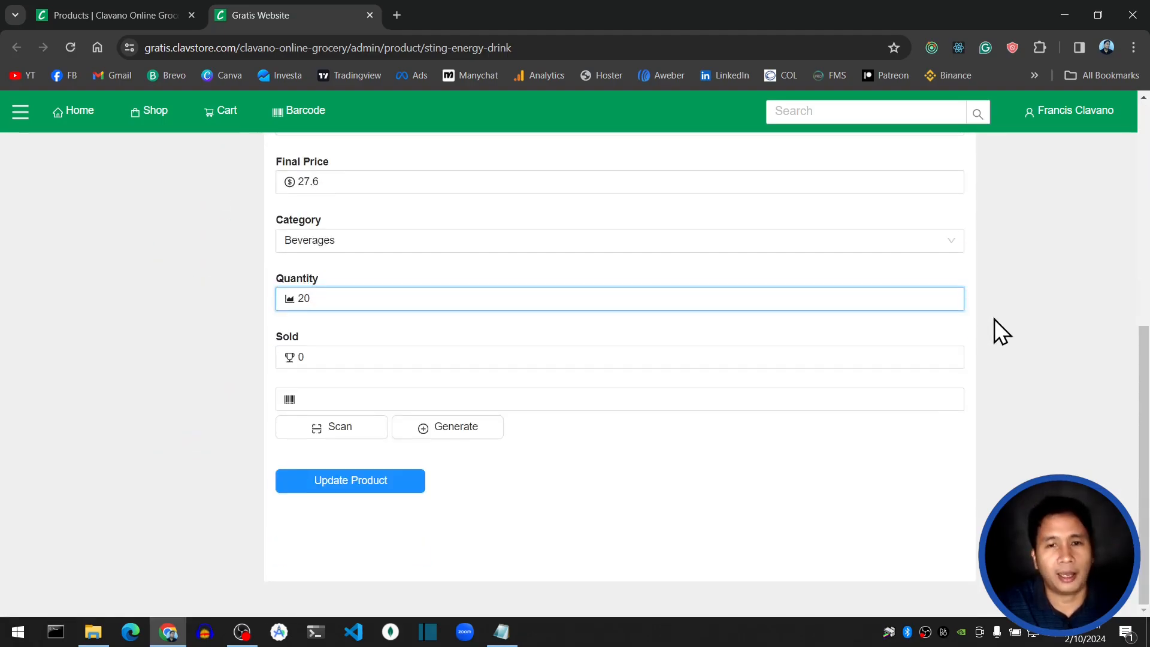
Set Sting Energy Drink's quantity to 100.
double_click(373, 301)
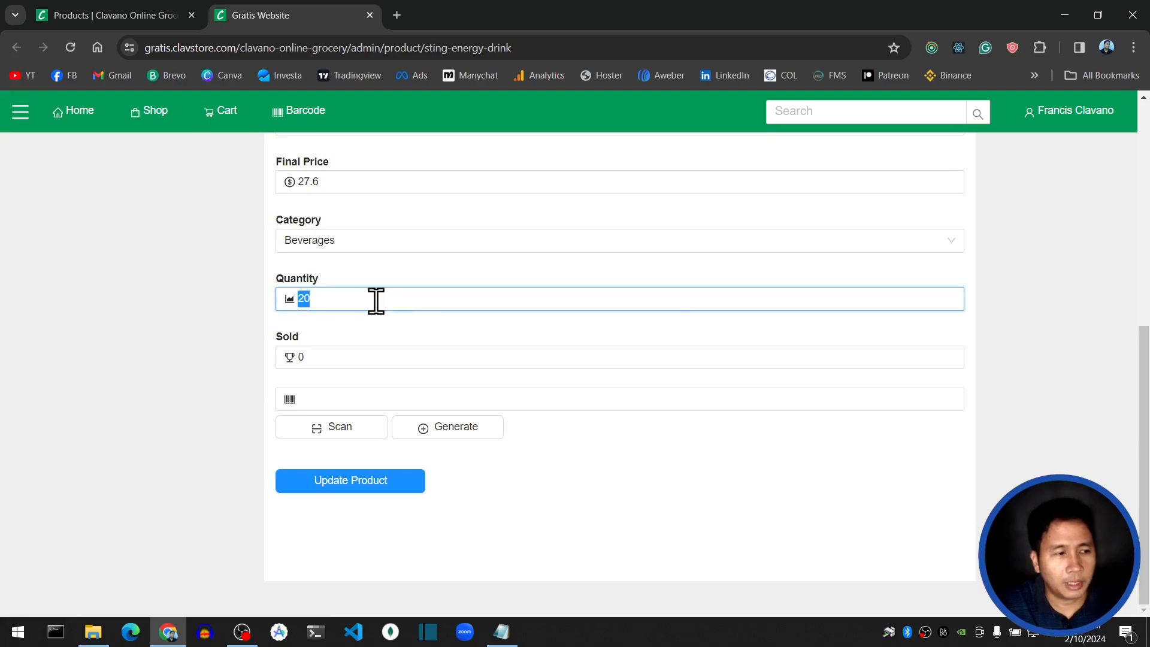
type("100")
left_click(1019, 298)
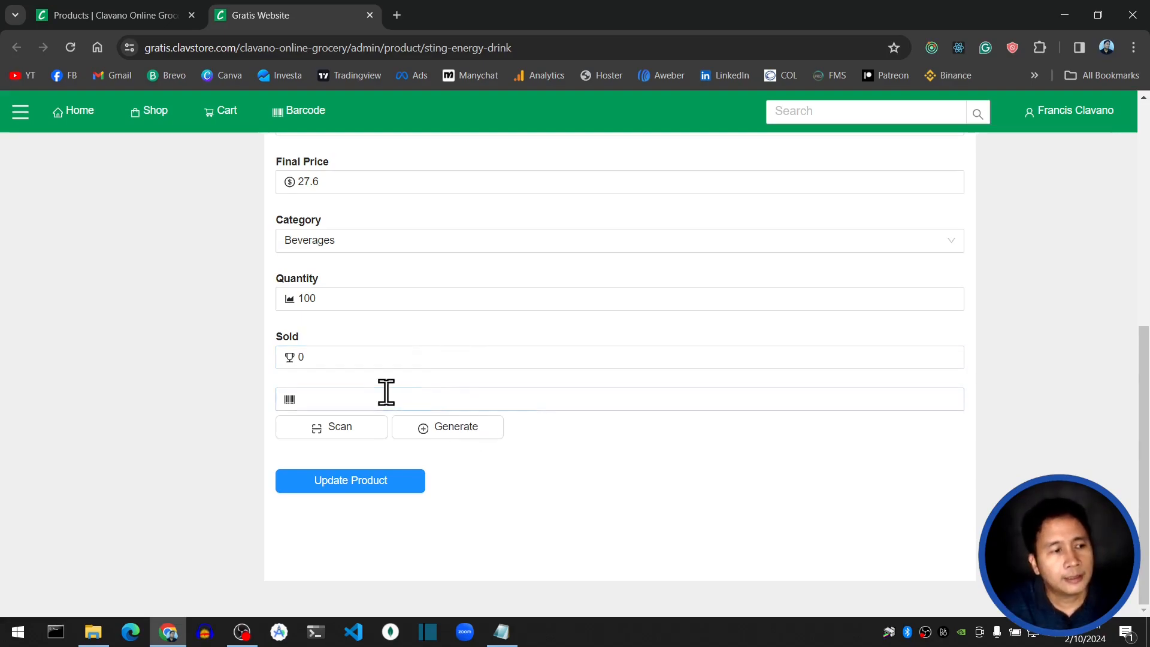
Examine the Sold field and the suggested entries of the barcode field for Sting Energy Drink.
left_click(422, 358)
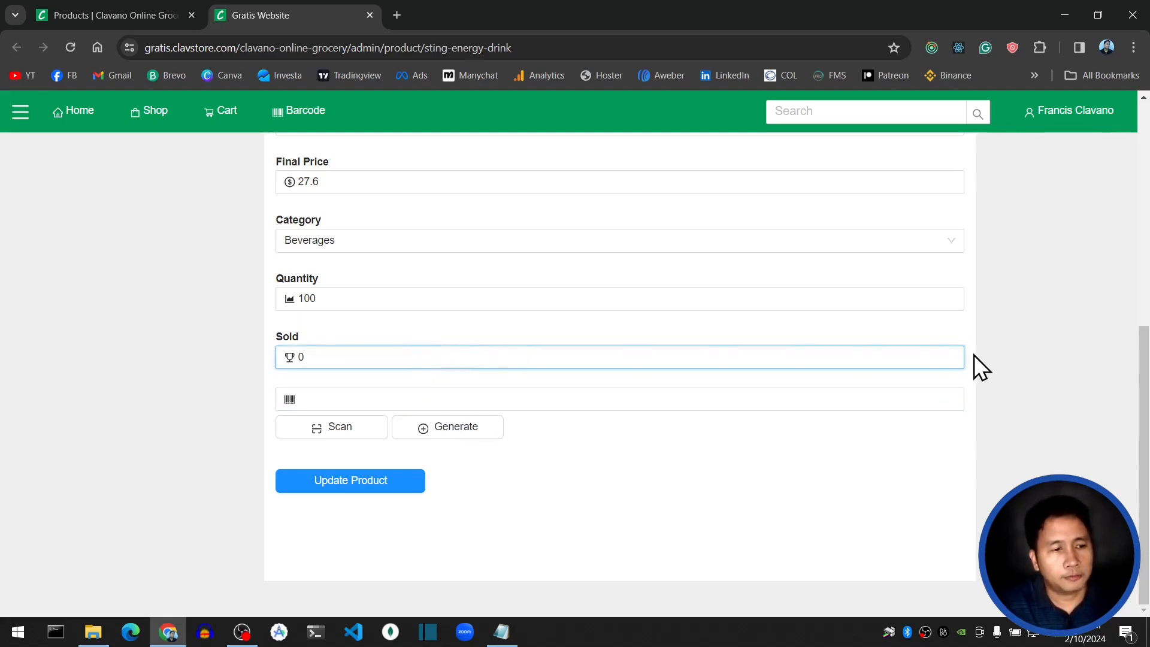
double_click(305, 357)
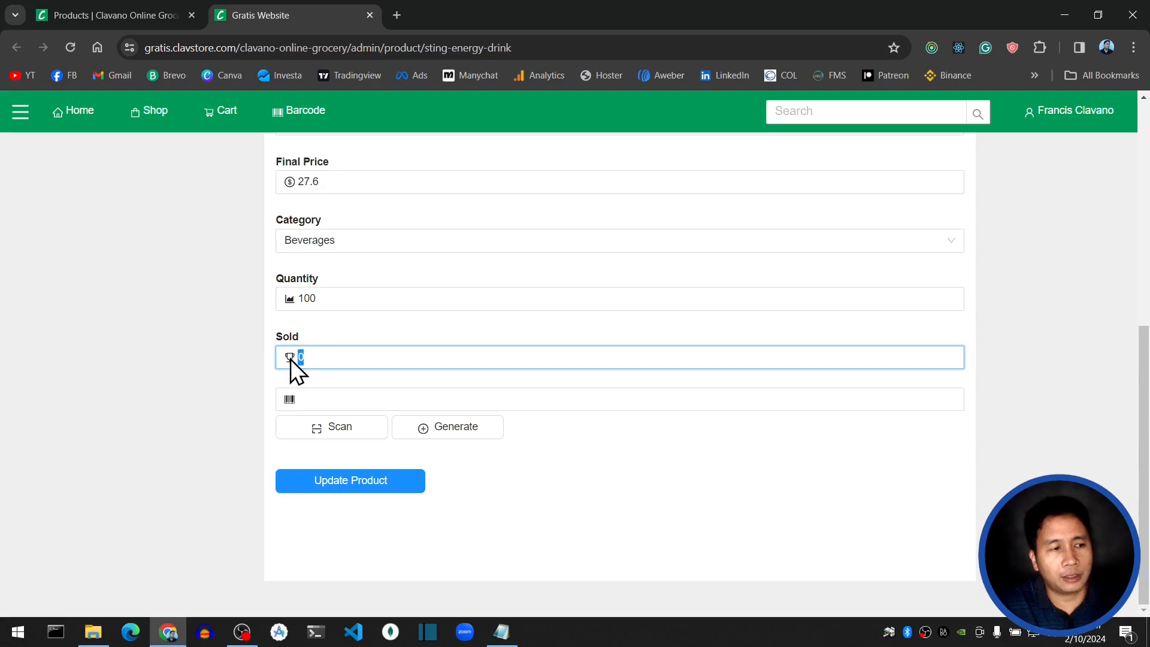
left_click(1004, 355)
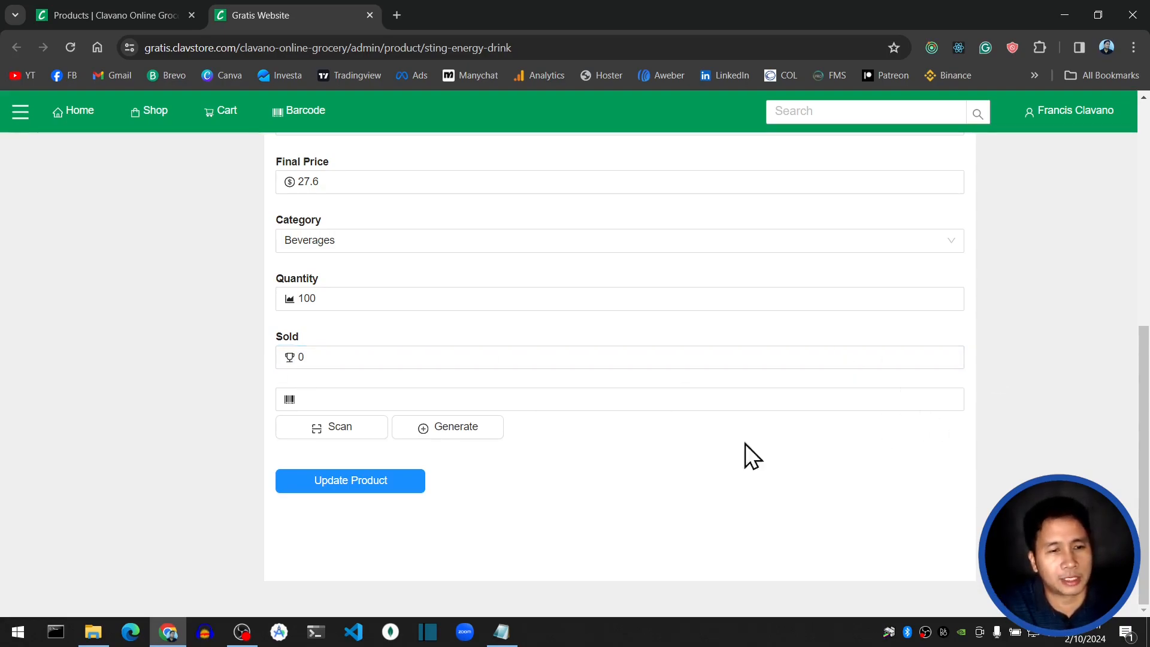
left_click(318, 355)
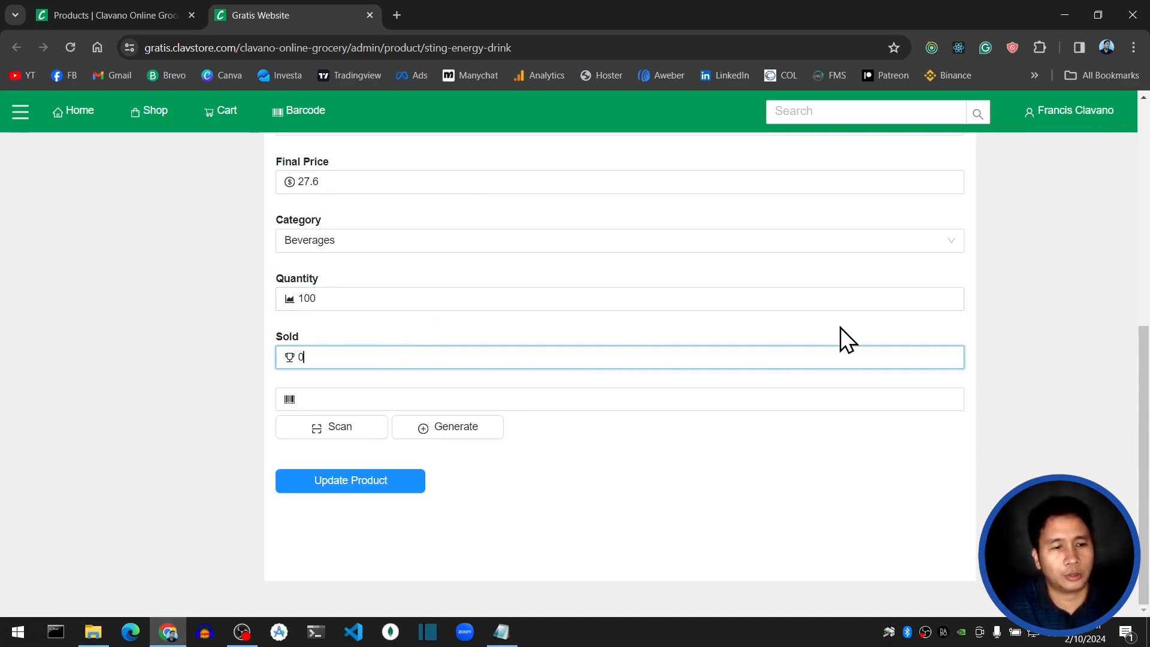
left_click(1022, 362)
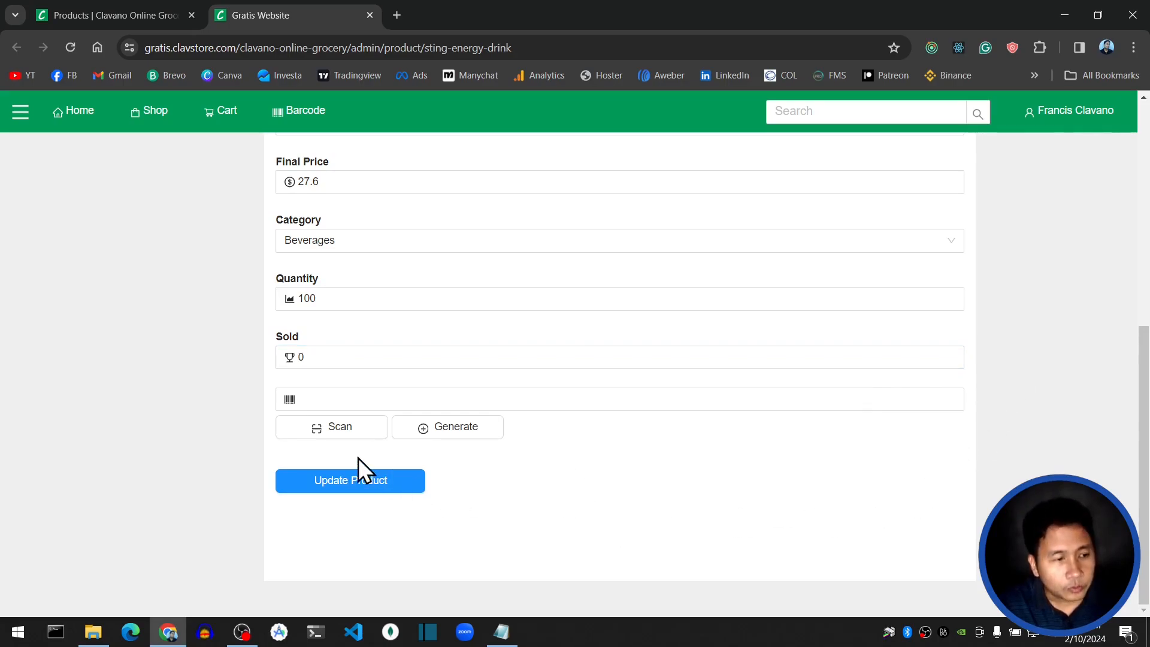
left_click(349, 398)
left_click(353, 395)
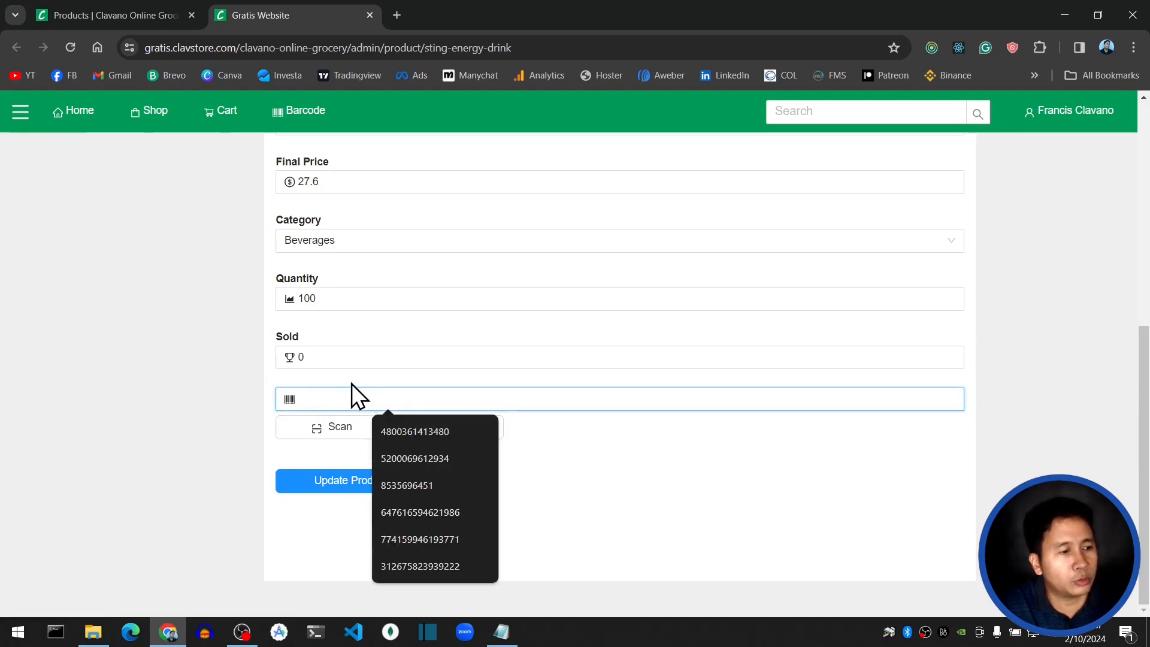
left_click(288, 377)
left_click(364, 396)
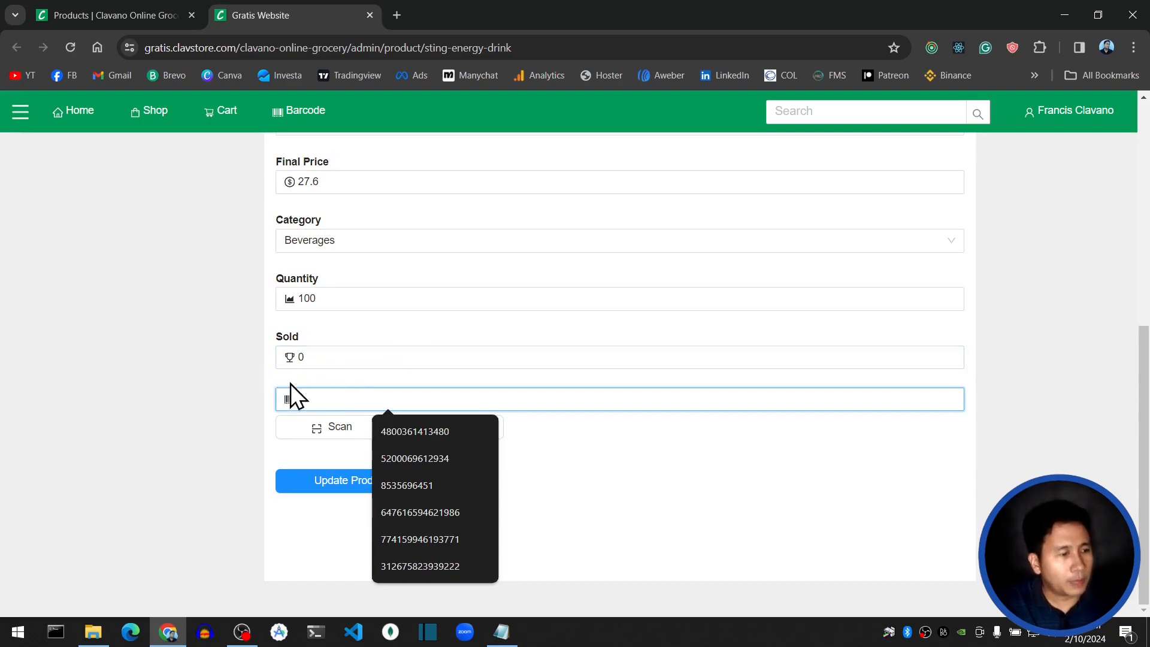
left_click(754, 505)
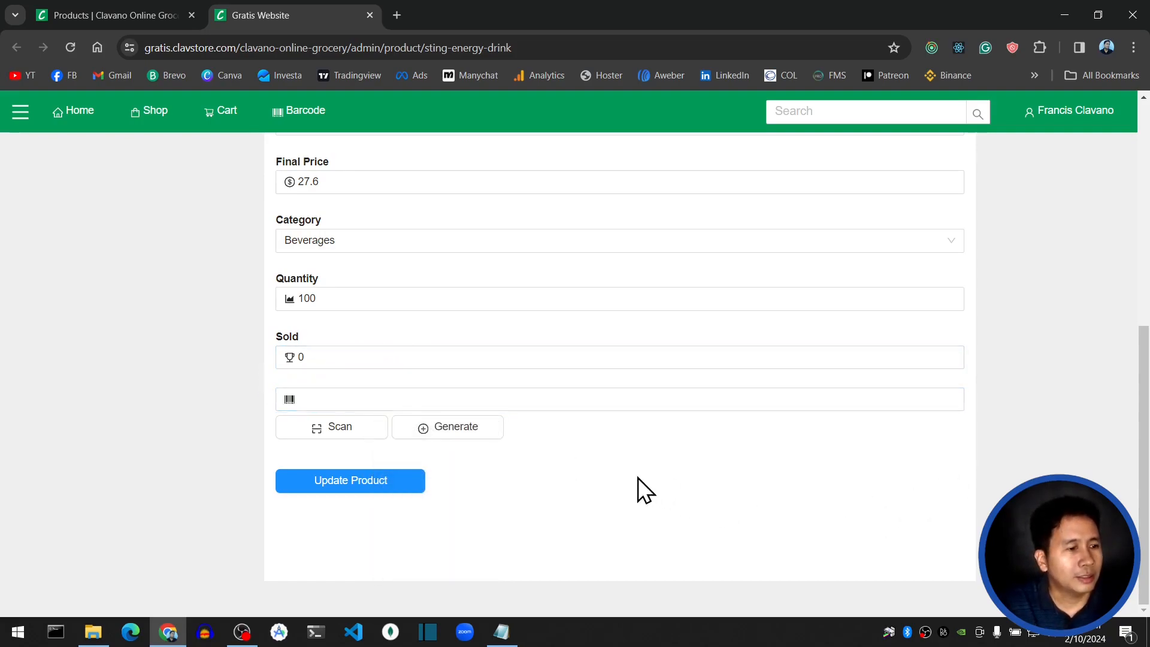
Generate a barcode for Sting Energy Drink, and open and close the camera barcode scanner.
left_click(454, 426)
scroll(712, 455, "down", 2)
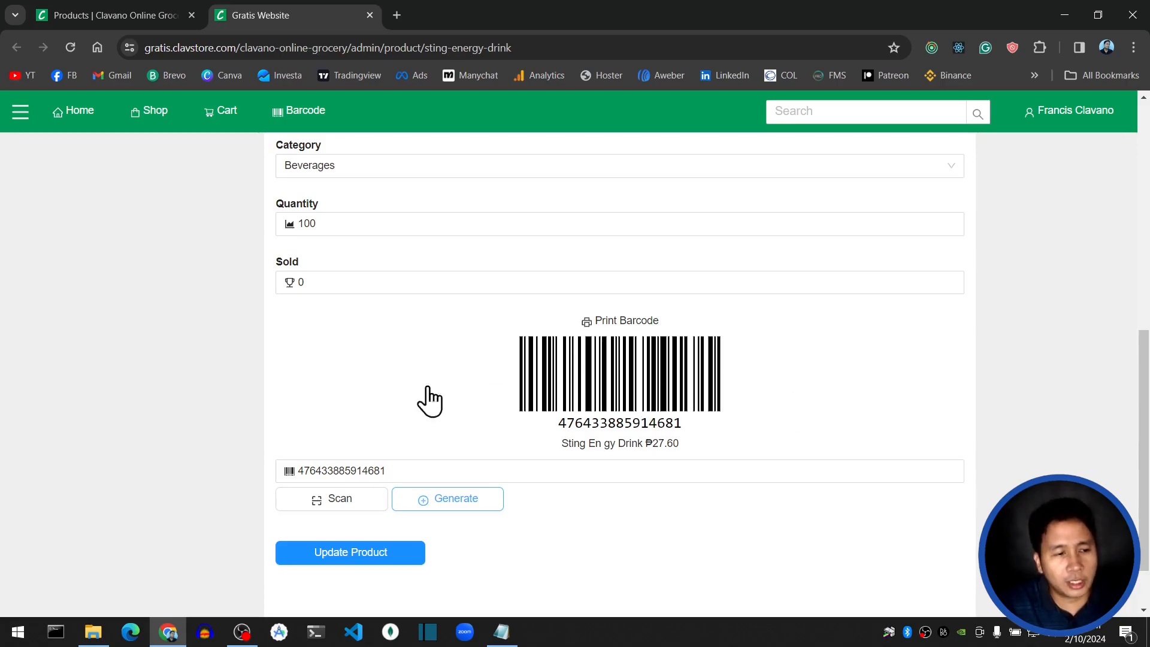
left_click(353, 501)
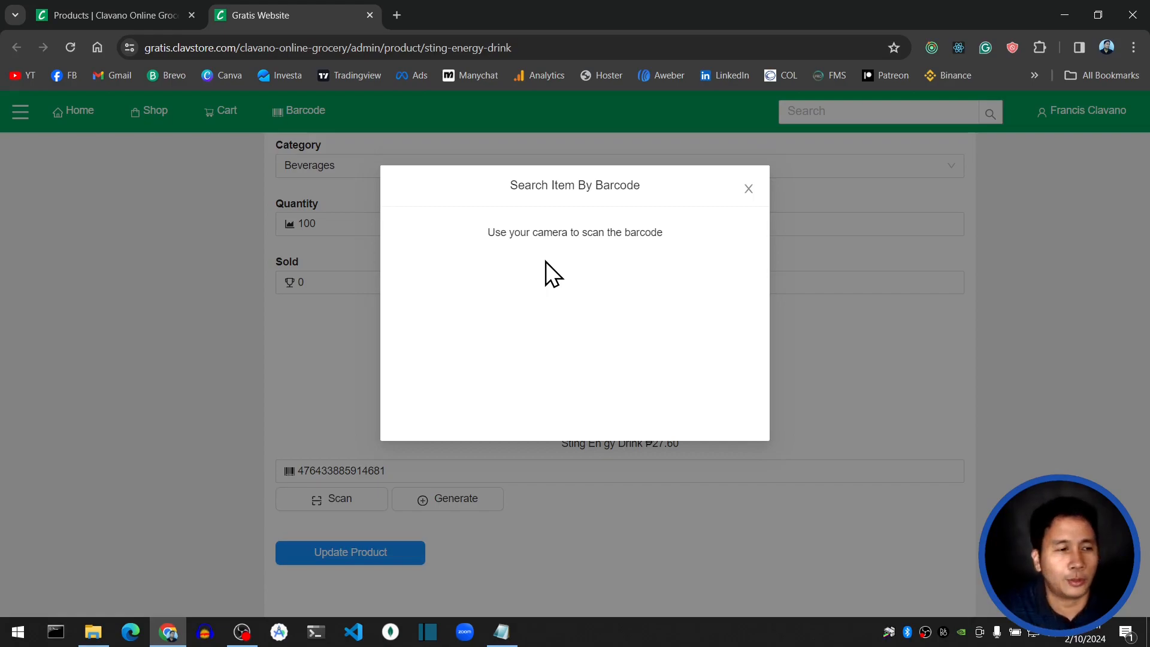
left_click(749, 189)
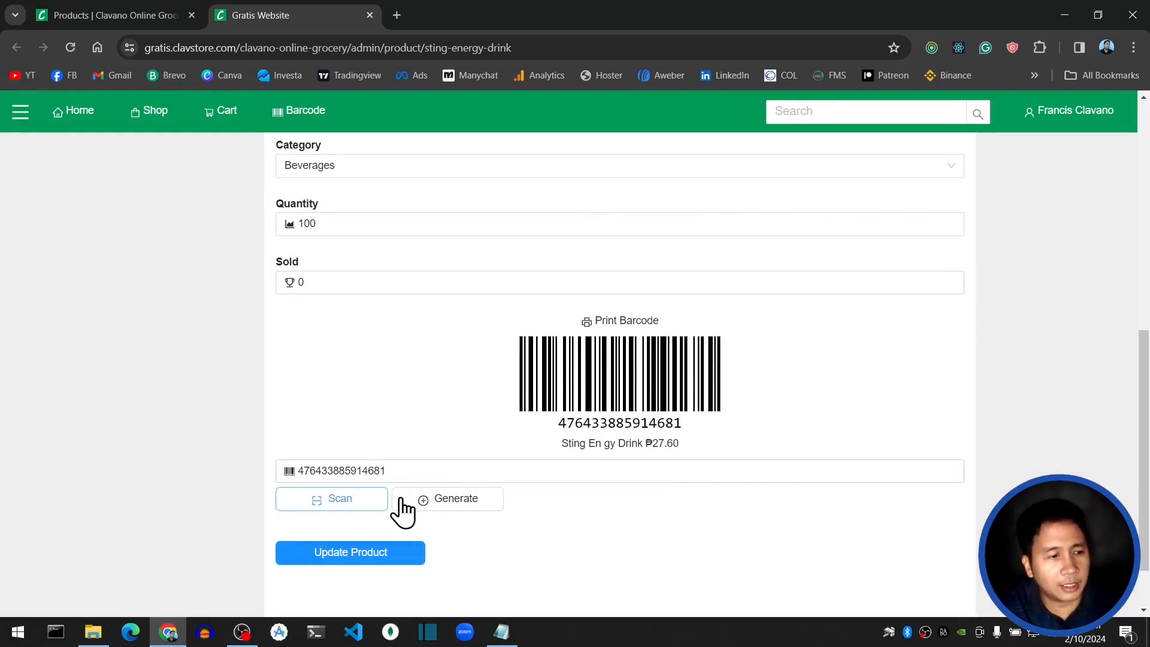
Generate a new barcode for Sting Energy Drink and save the product update.
left_click(447, 504)
left_click(450, 506)
left_click(451, 507)
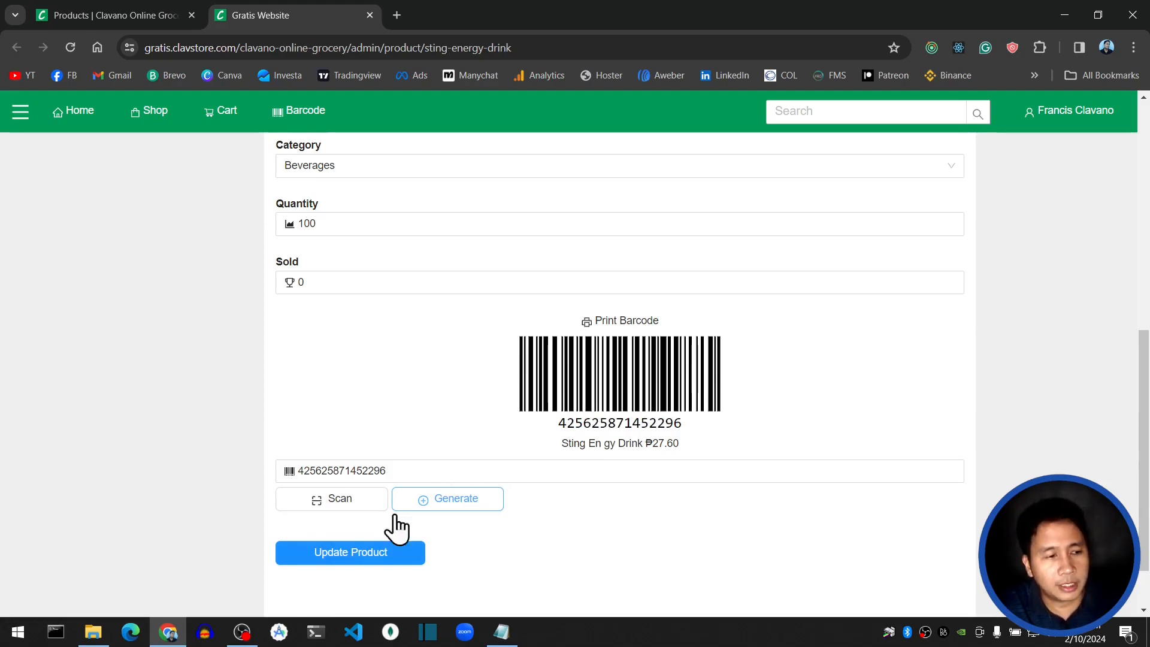
left_click(350, 553)
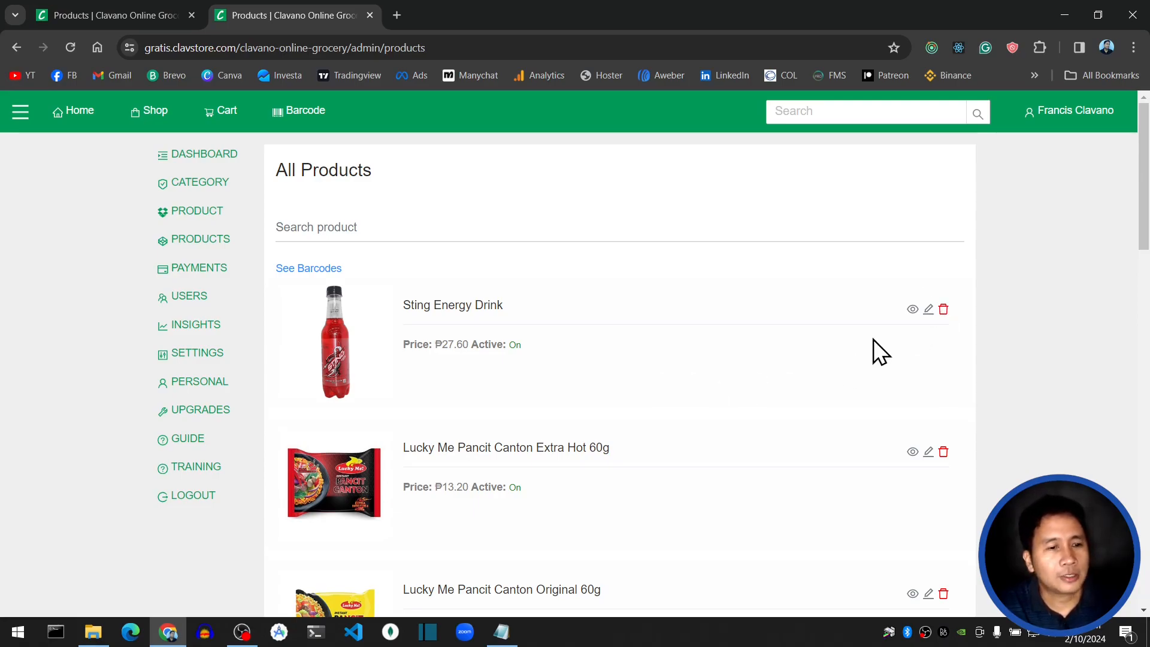
View Sting Energy Drink's store page, reload it to check the details, and close it.
left_click(912, 309)
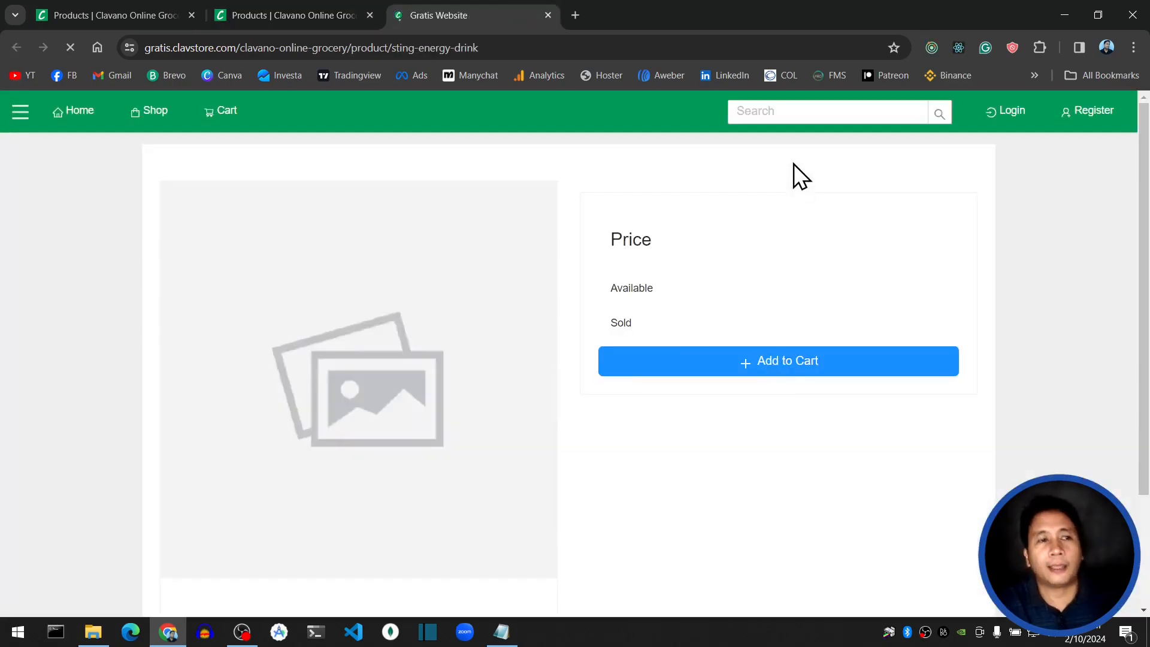
left_click(74, 42)
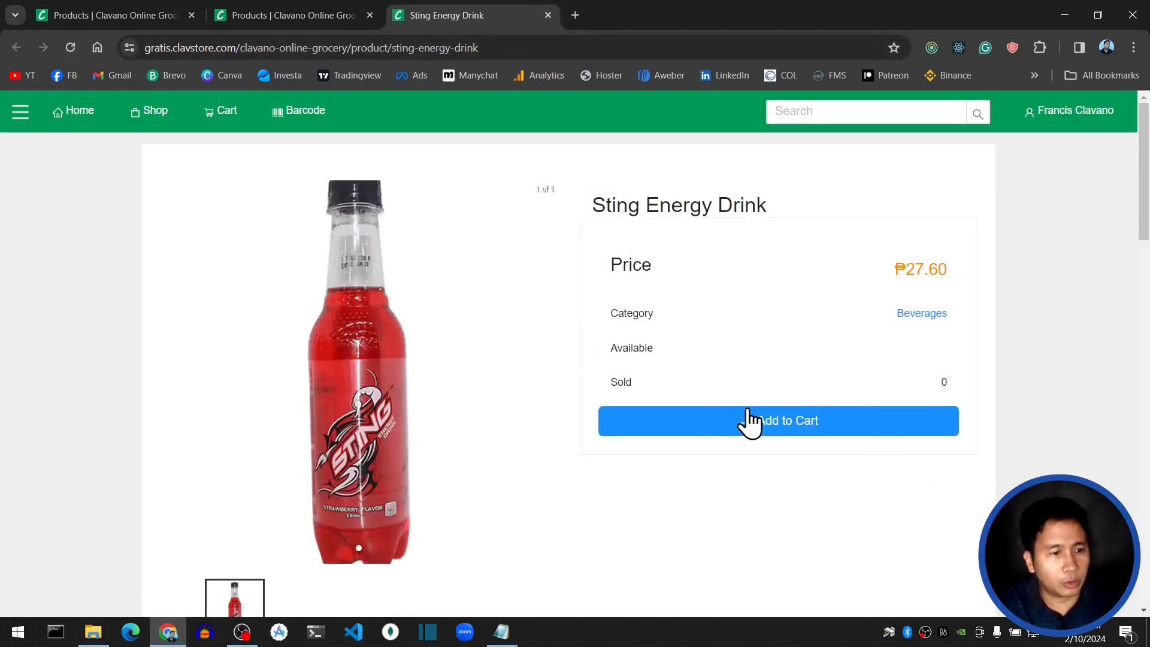
left_click(549, 15)
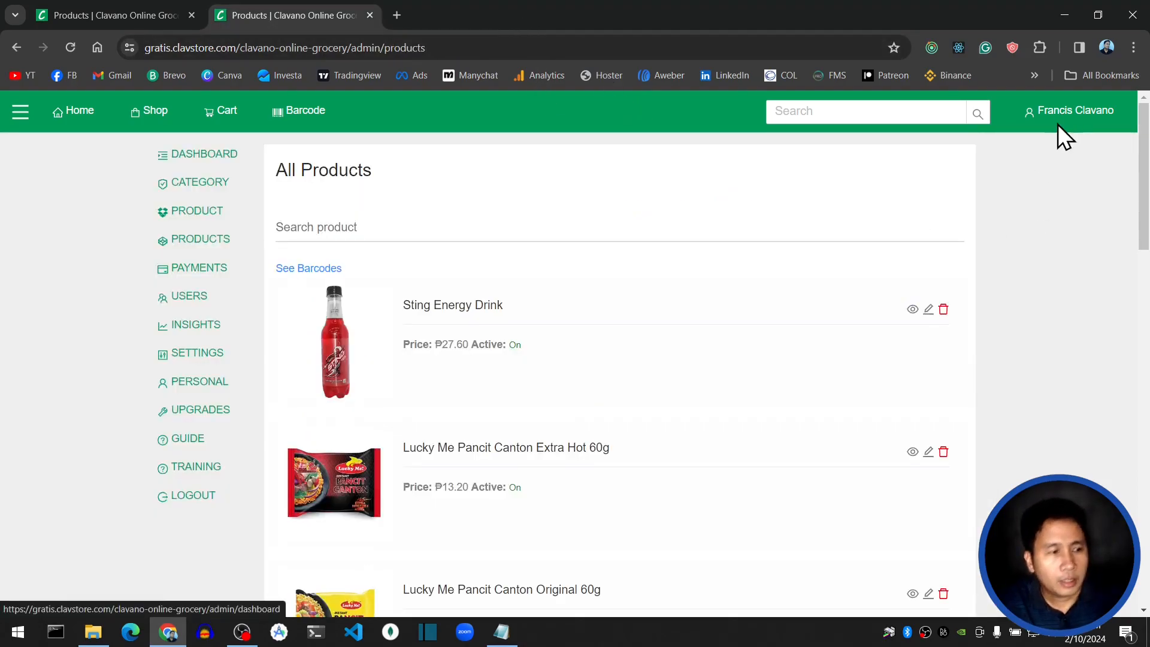
Look through the admin product list and browse the products on the store's home page.
scroll(893, 353, "down", 9)
scroll(898, 354, "down", 12)
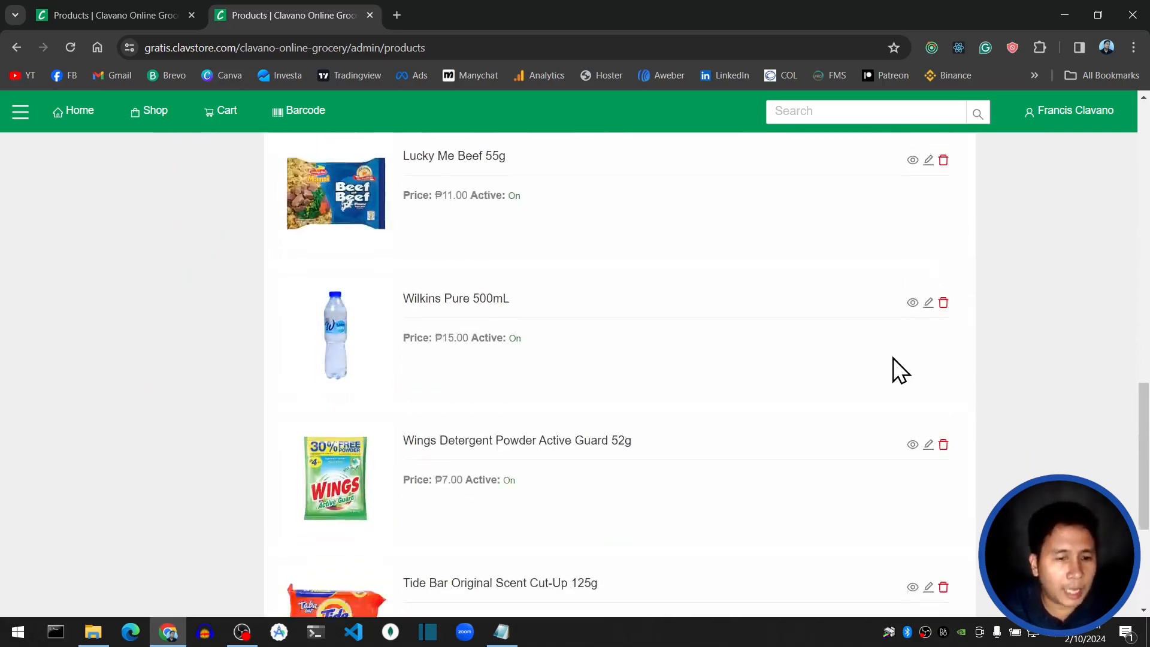
scroll(888, 373, "up", 14)
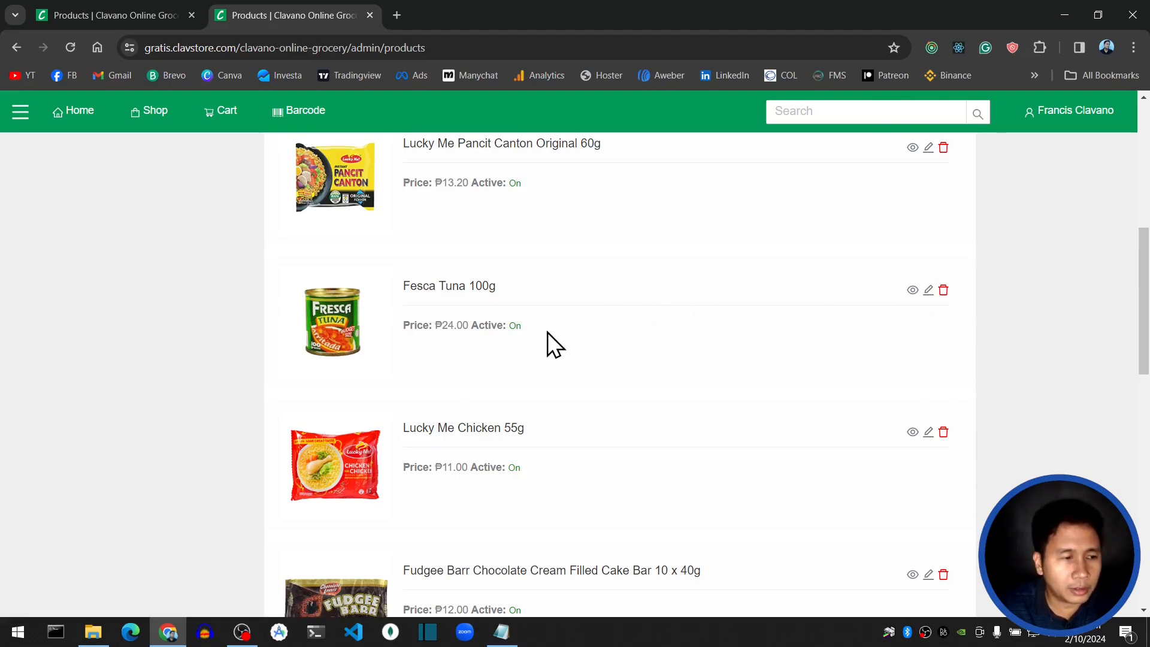
scroll(541, 332, "up", 6)
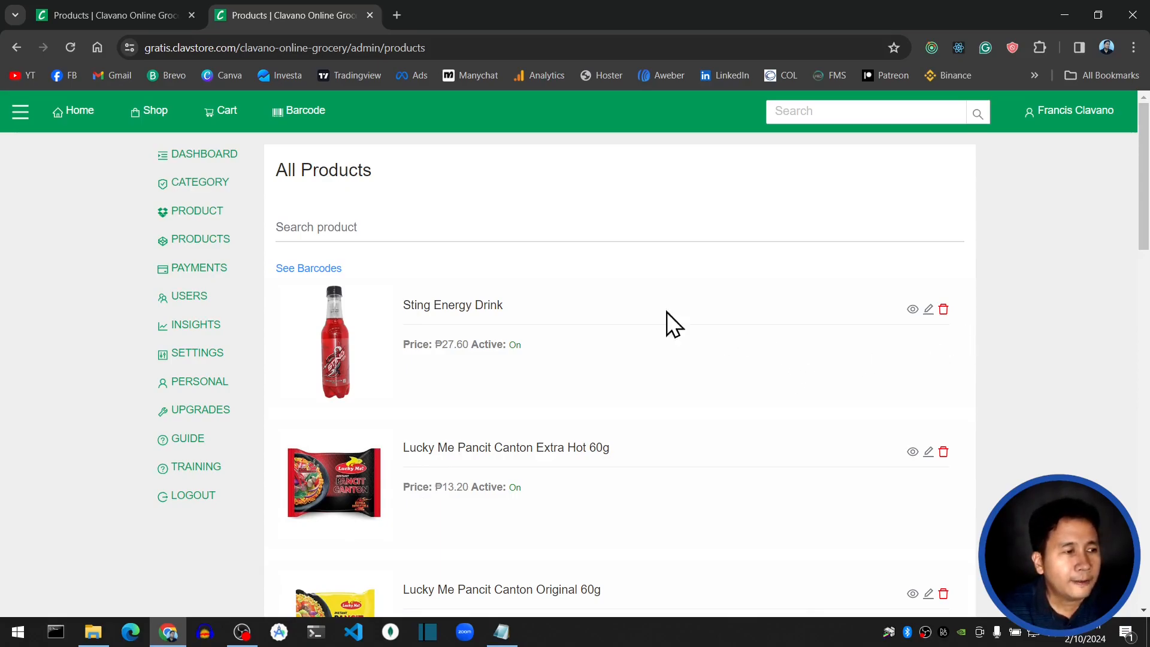
left_click(88, 119)
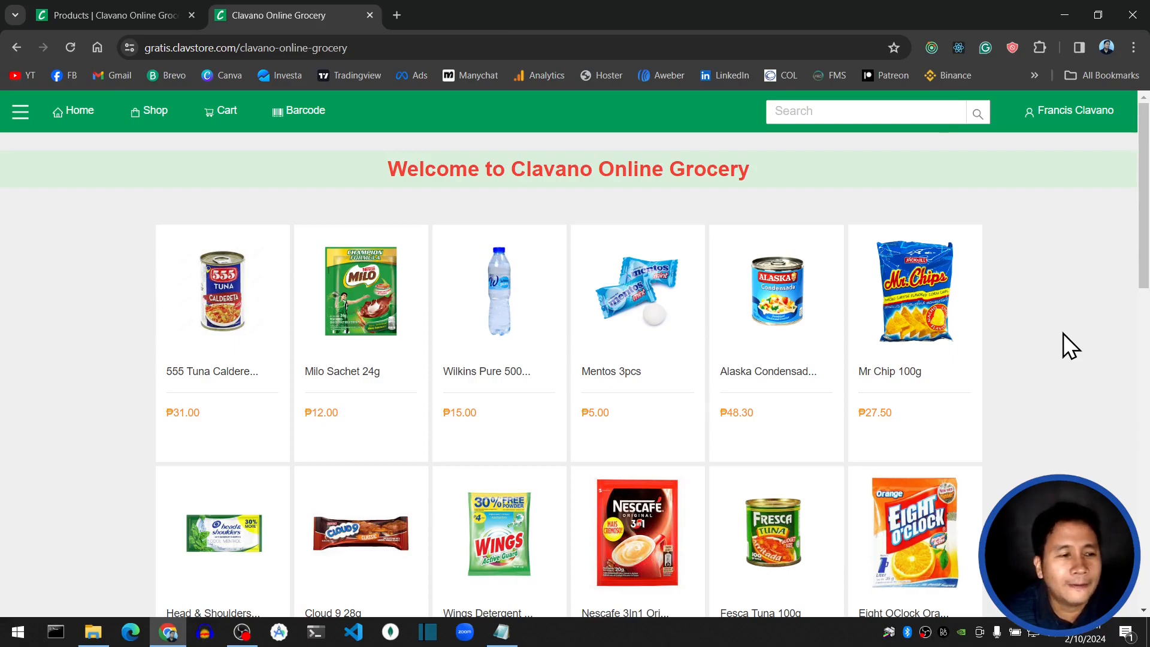
scroll(1058, 337, "down", 3)
scroll(1021, 392, "up", 3)
Return to the admin list of all products by way of the dashboard and look through it.
left_click(1076, 118)
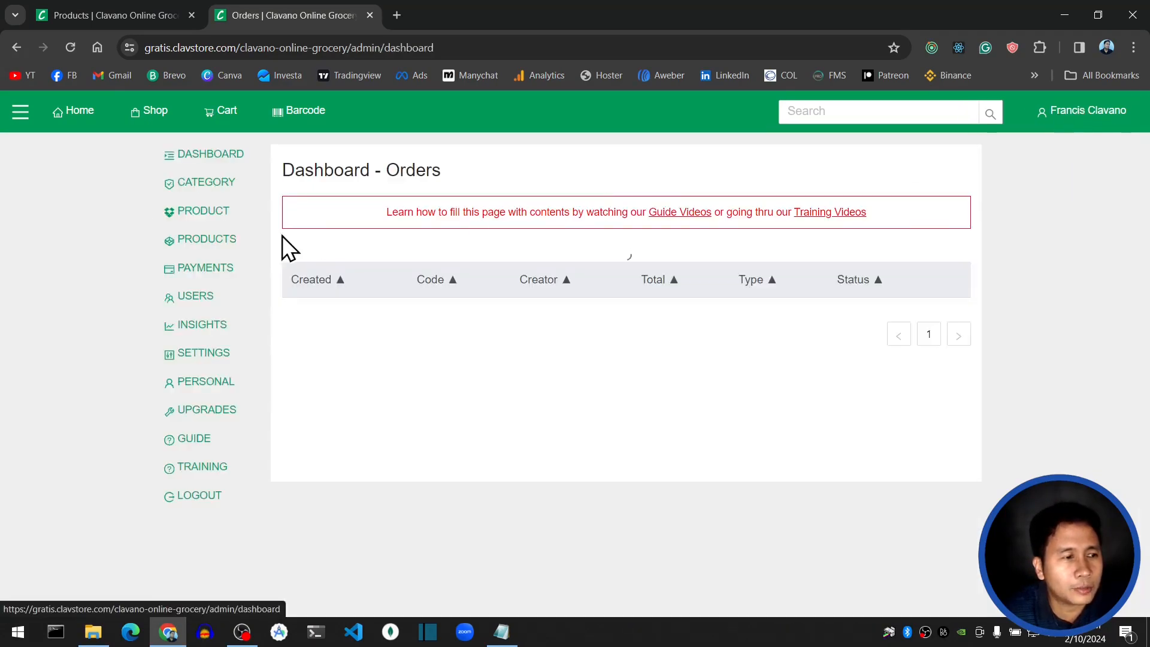
left_click(207, 243)
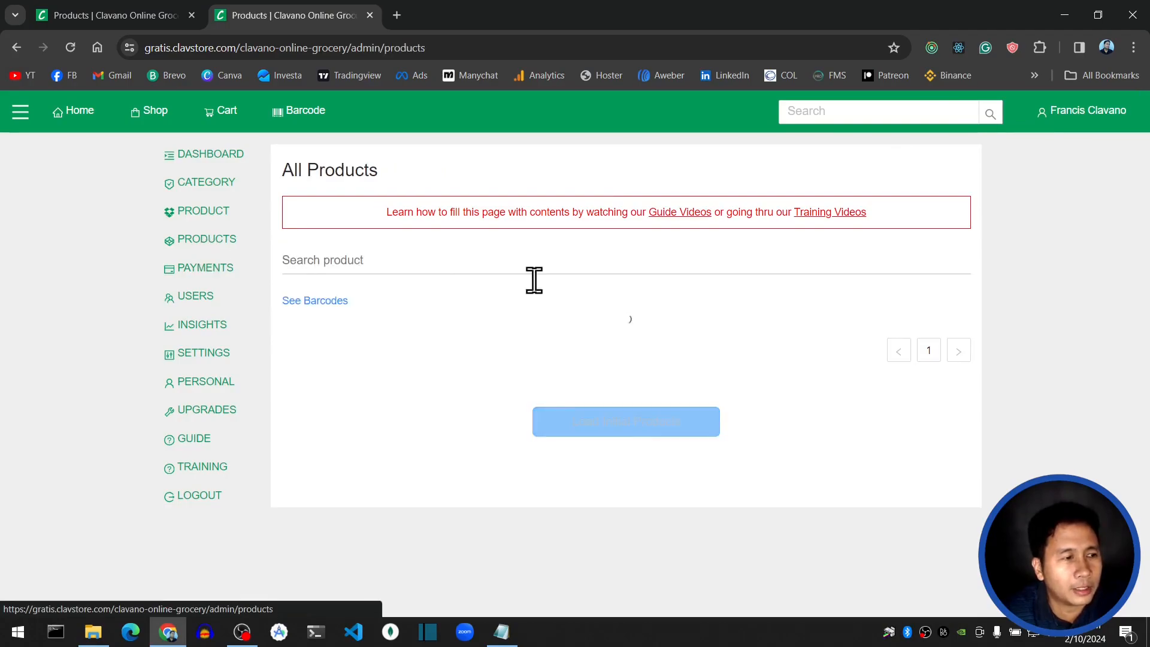
scroll(799, 344, "down", 8)
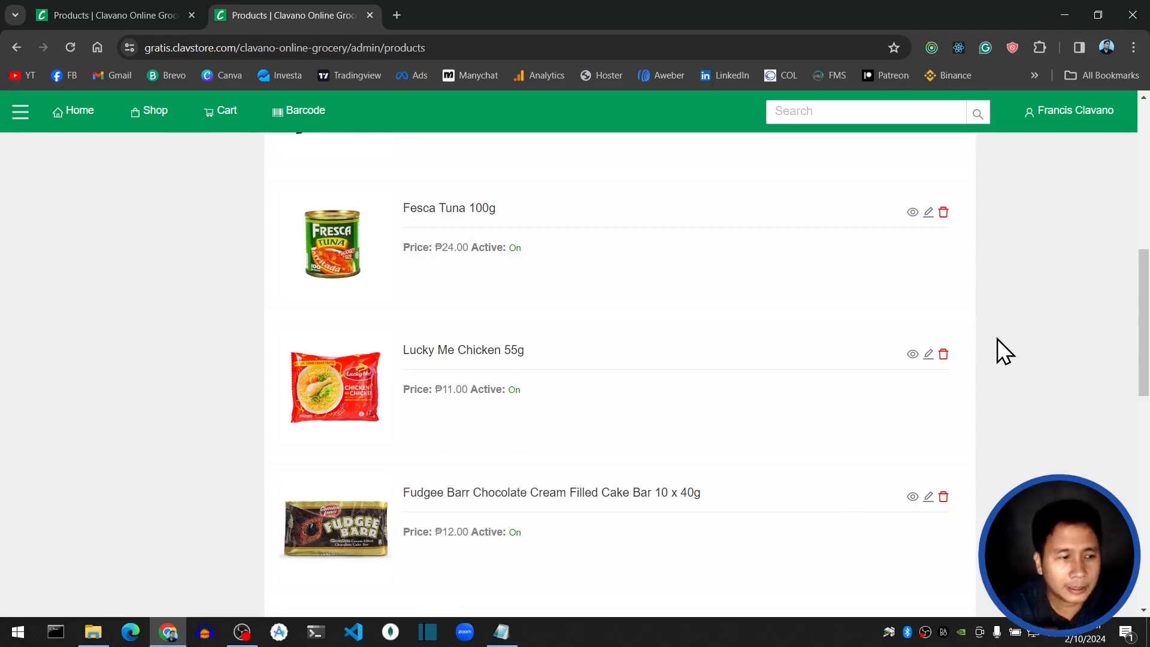
scroll(827, 354, "up", 8)
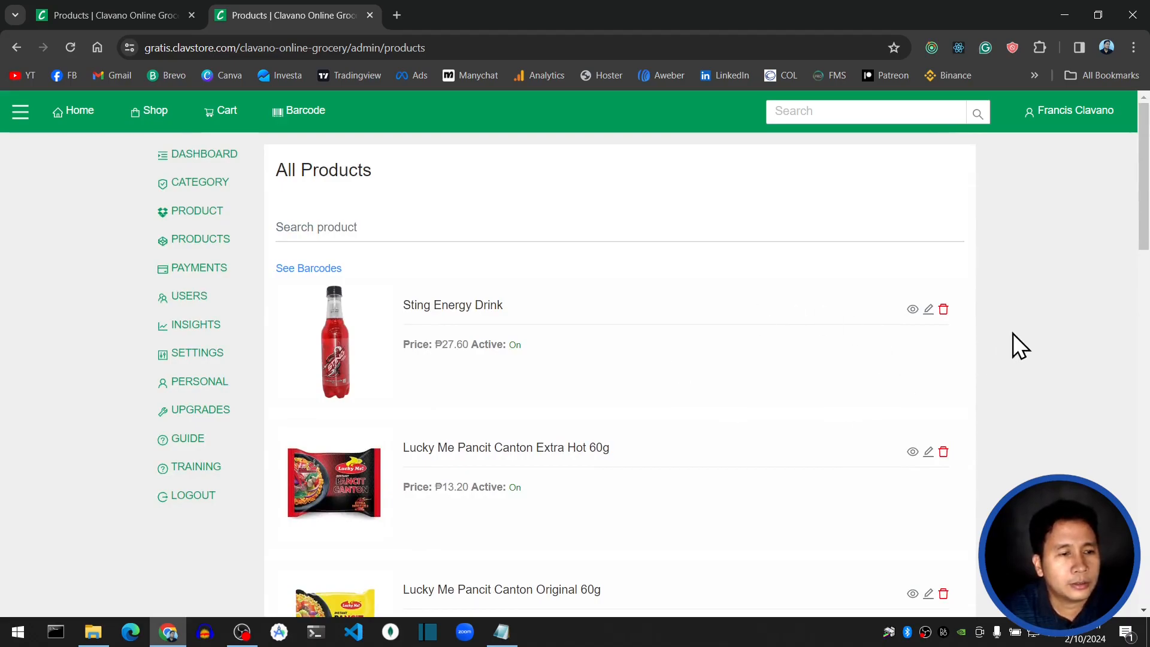
Open the camera-based barcode item search from the store's home page and close it.
left_click(83, 112)
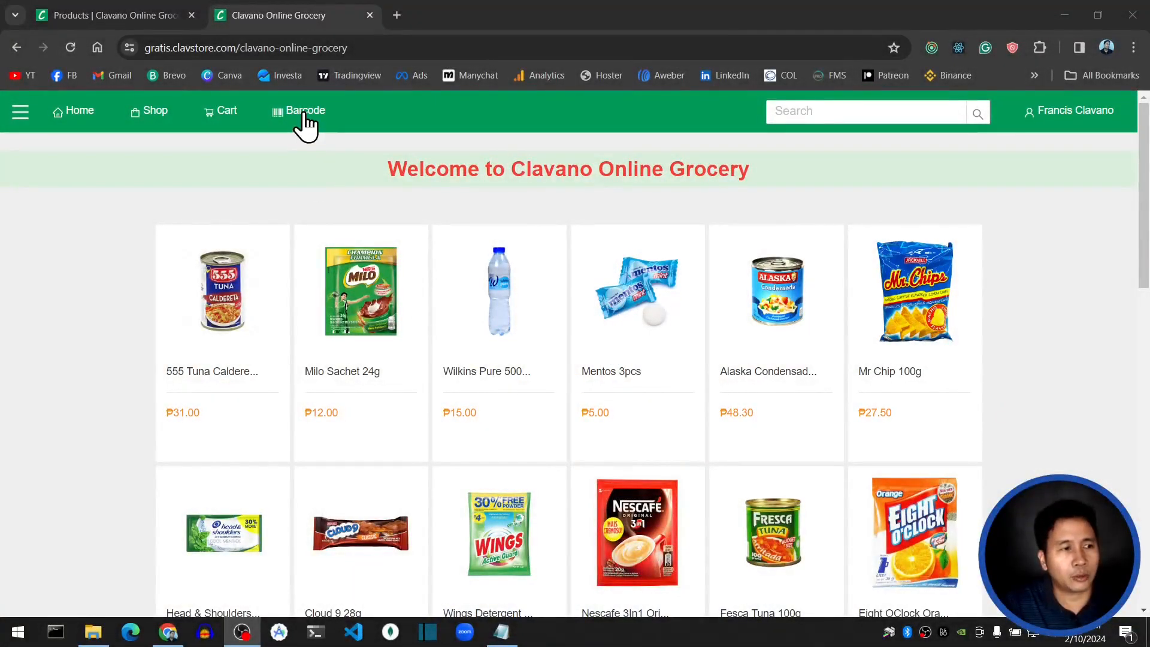
left_click(305, 116)
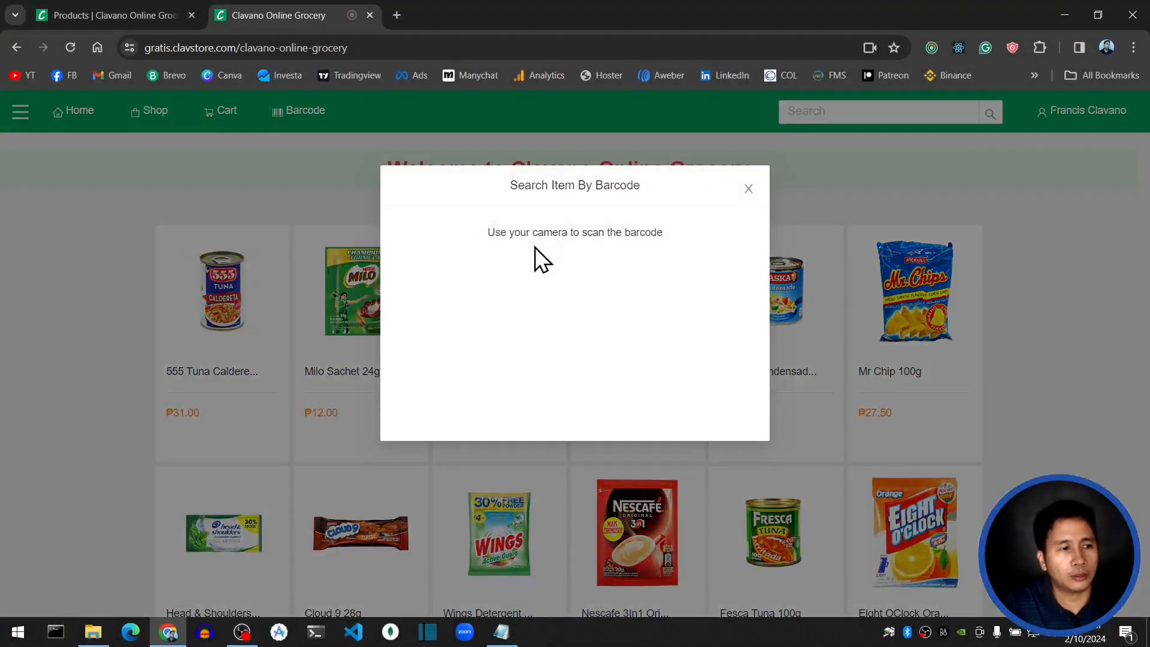
left_click(748, 189)
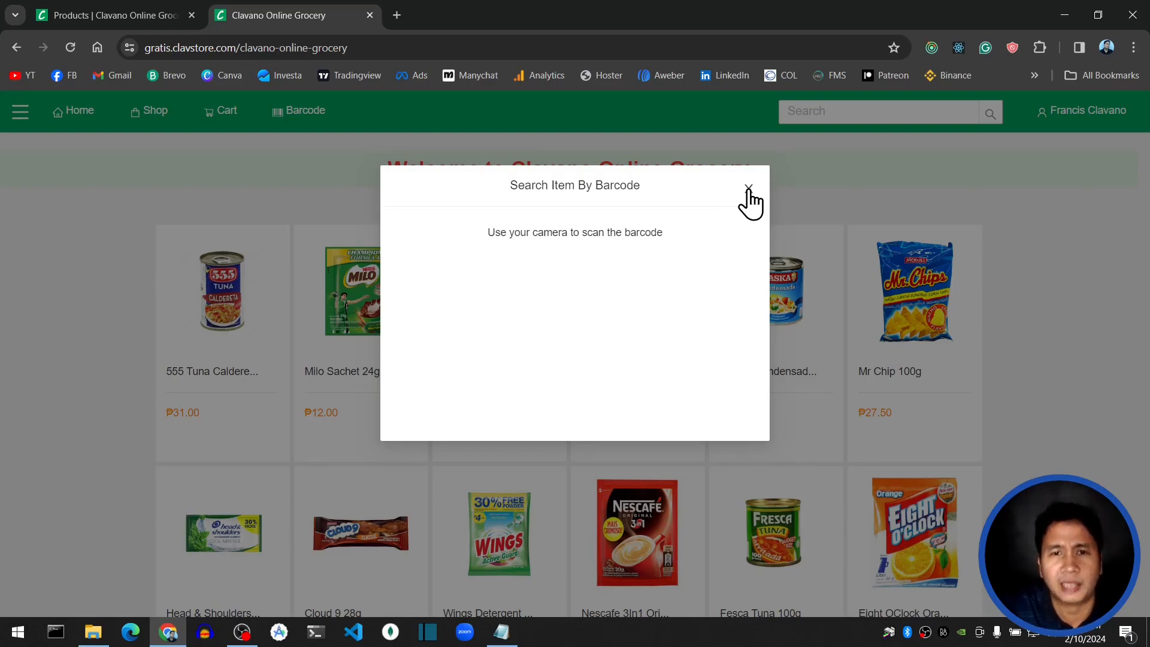
left_click(748, 189)
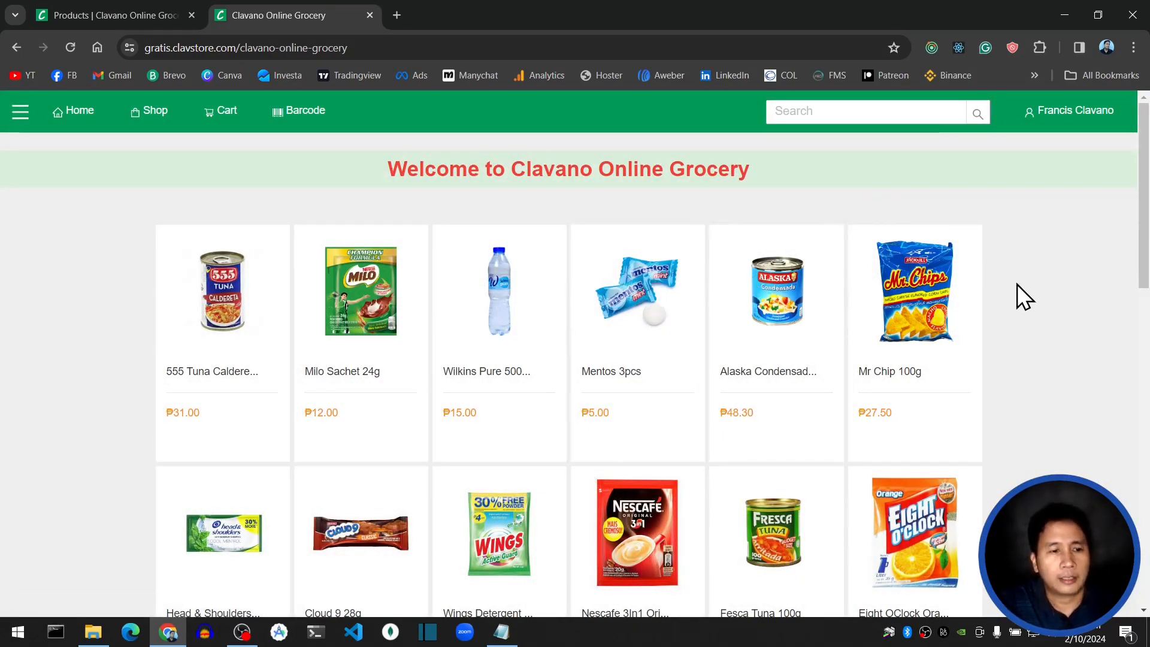
Return to the admin list of all products by way of the dashboard and look through the products on page 5.
left_click(1058, 115)
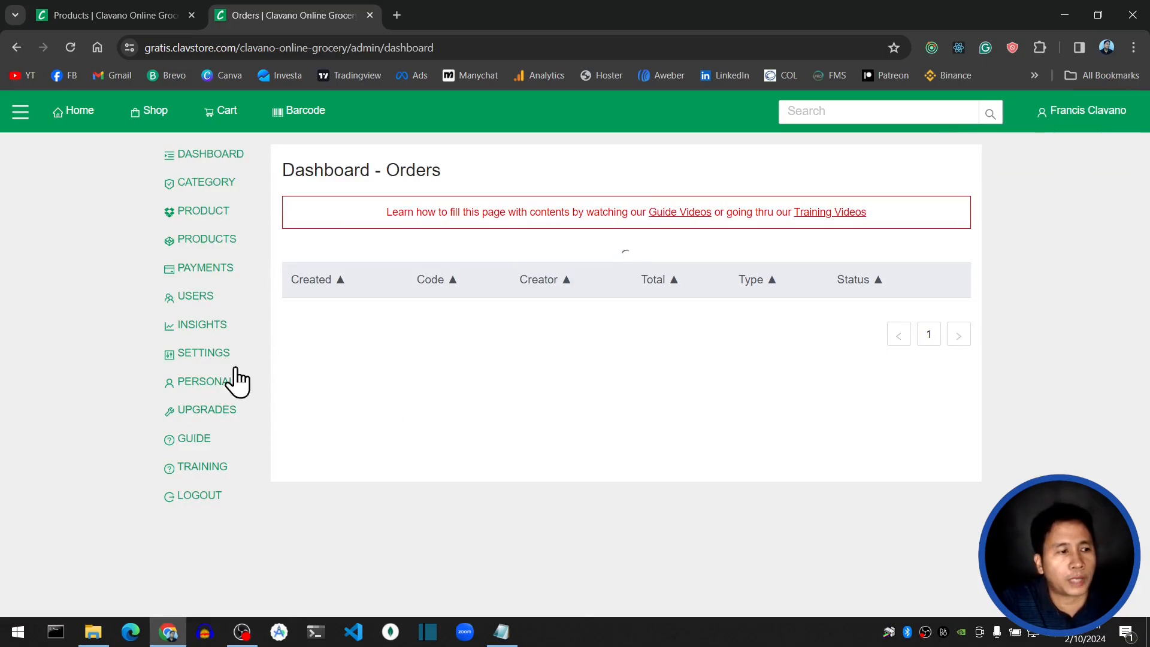
left_click(221, 250)
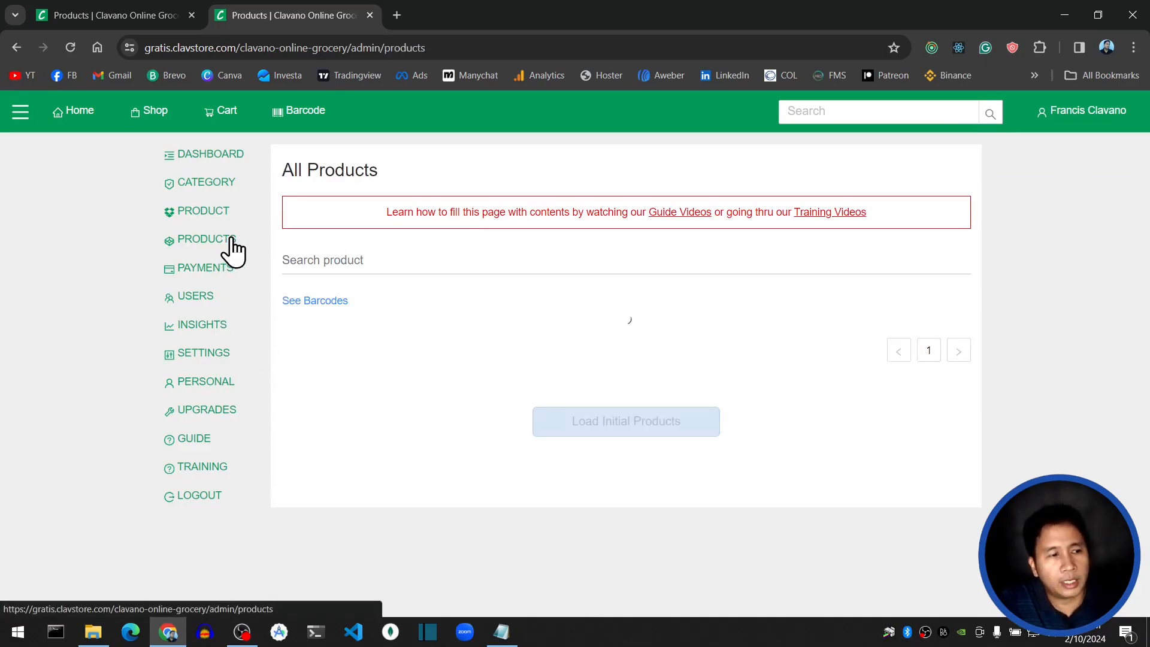
scroll(663, 417, "down", 18)
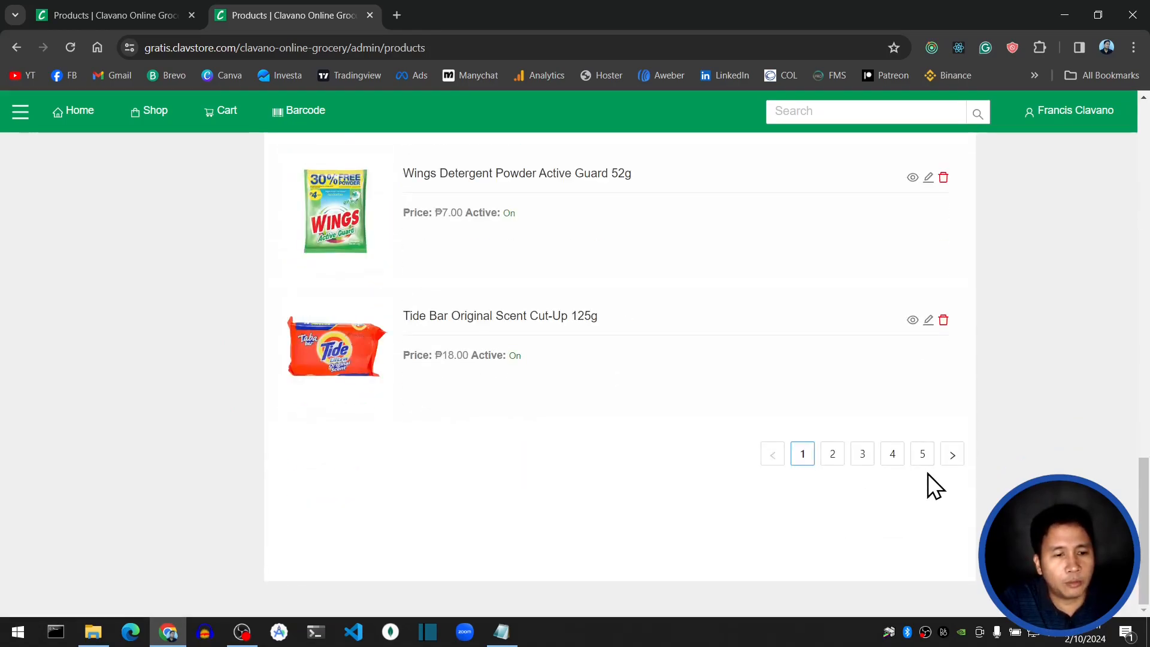
left_click(924, 458)
scroll(732, 461, "up", 15)
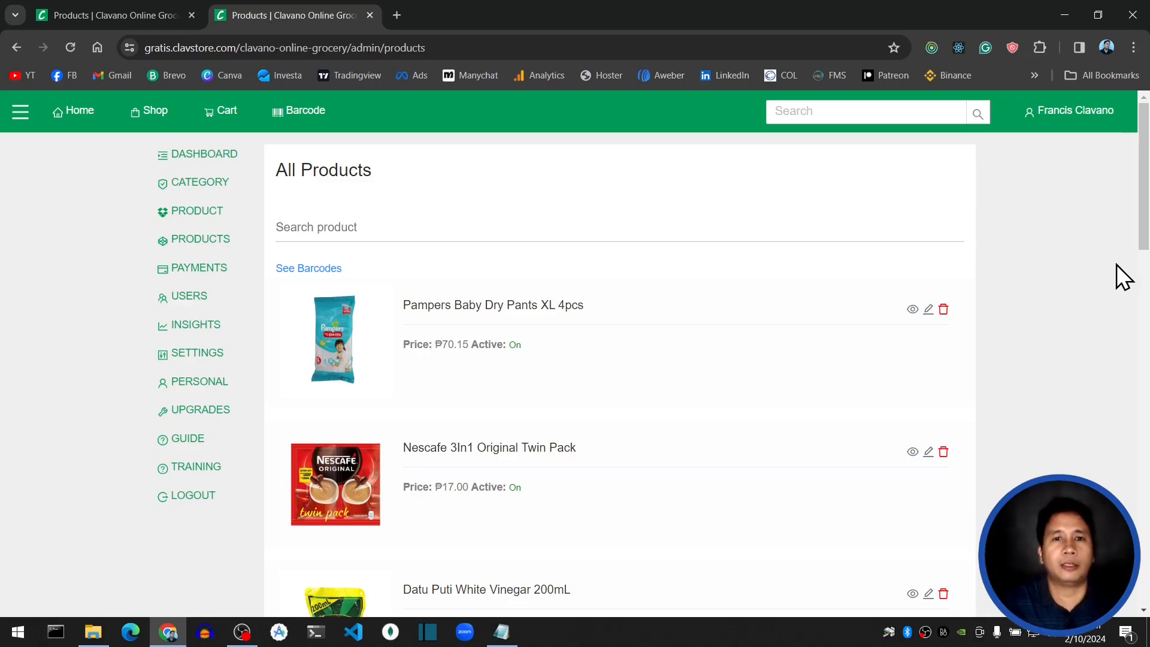
scroll(839, 365, "down", 15)
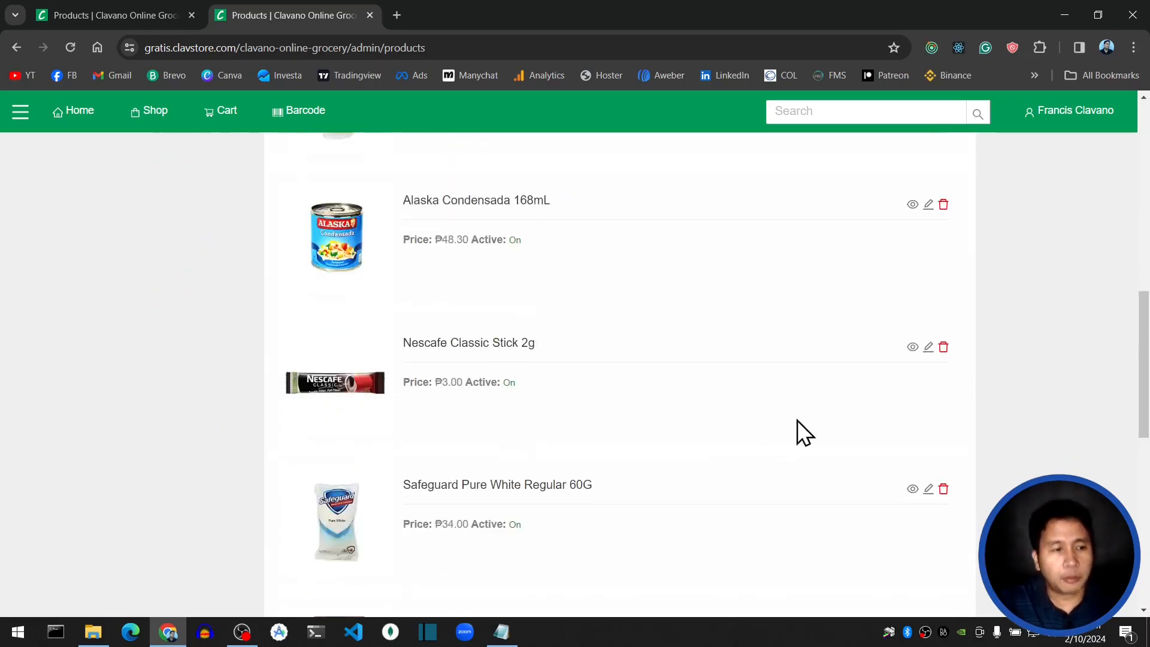
scroll(687, 442, "up", 15)
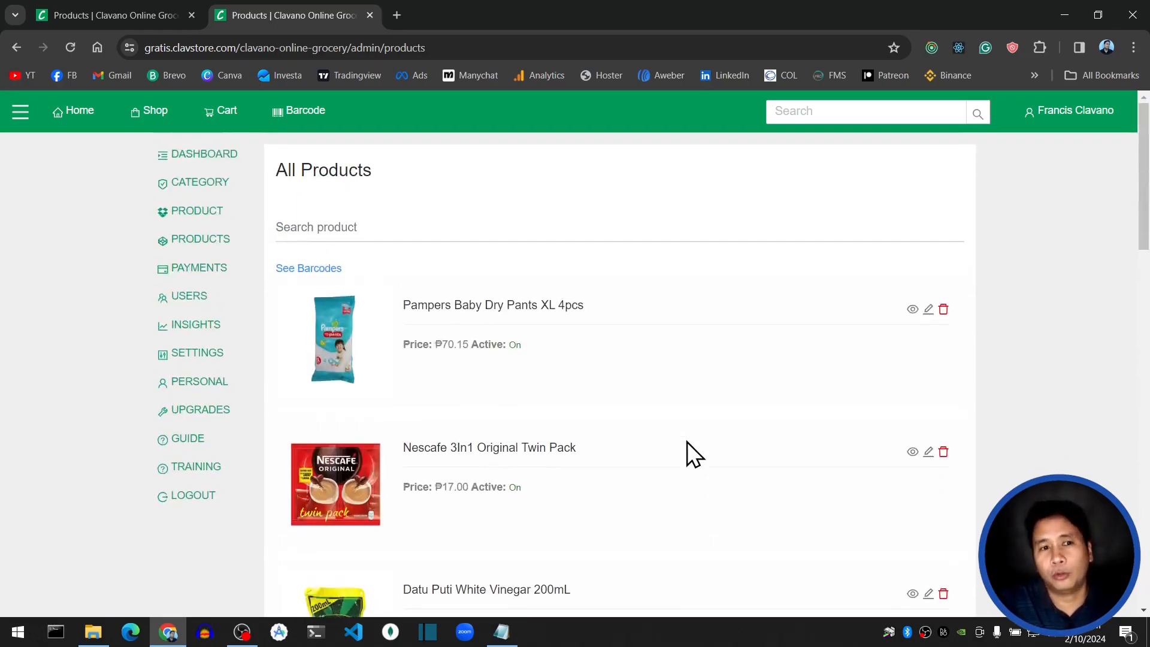